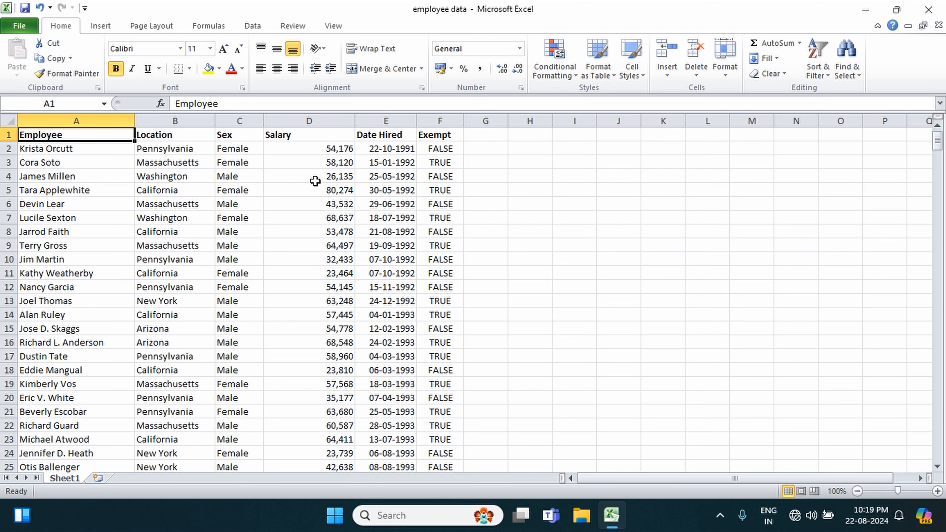
# - Review the employee table's columns one by one from Employee to Date Hired, then the whole range through Exempt
pyautogui.click(75, 122)
pyautogui.click(149, 121)
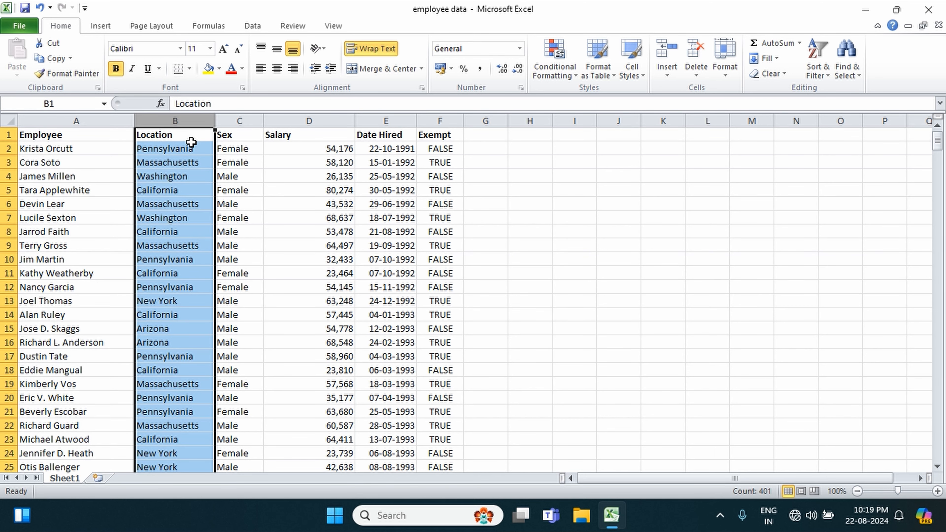
pyautogui.click(235, 122)
pyautogui.click(313, 121)
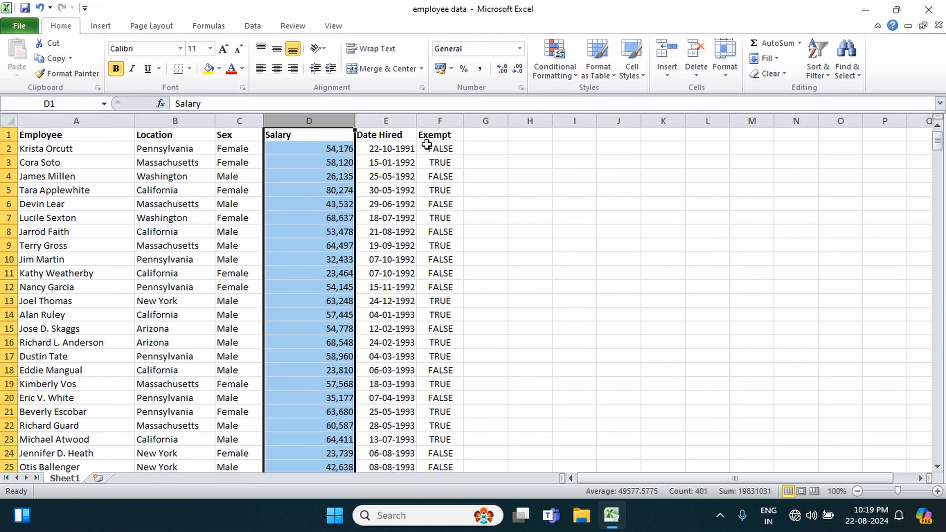
pyautogui.click(394, 121)
pyautogui.click(530, 245)
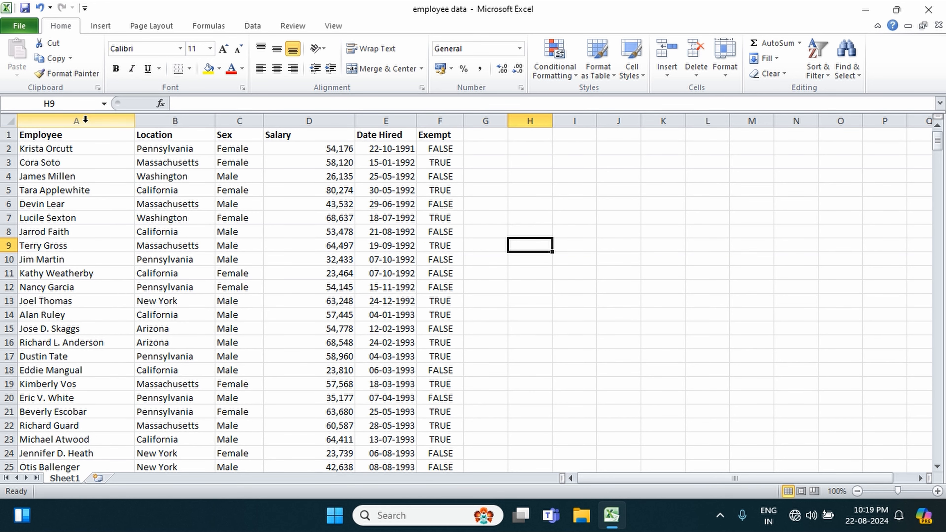
pyautogui.moveTo(112, 121); pyautogui.dragTo(462, 121)
pyautogui.click(574, 204)
# - Highlight values greater than 50000 in the entire Salary column using Light Red Fill with Dark Red Text
pyautogui.click(326, 131)
pyautogui.hotkey('ctrl', 'space')
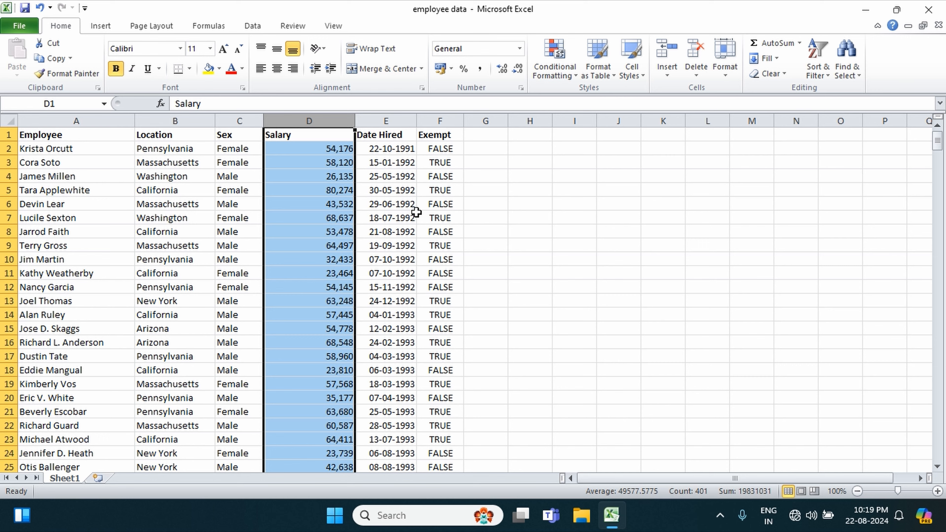
pyautogui.click(555, 70)
pyautogui.moveTo(601, 104)
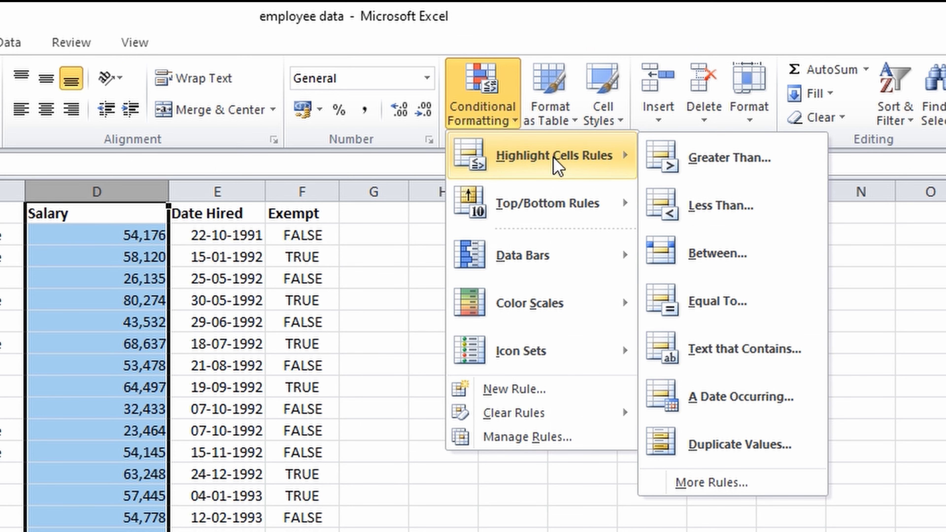
pyautogui.moveTo(575, 275)
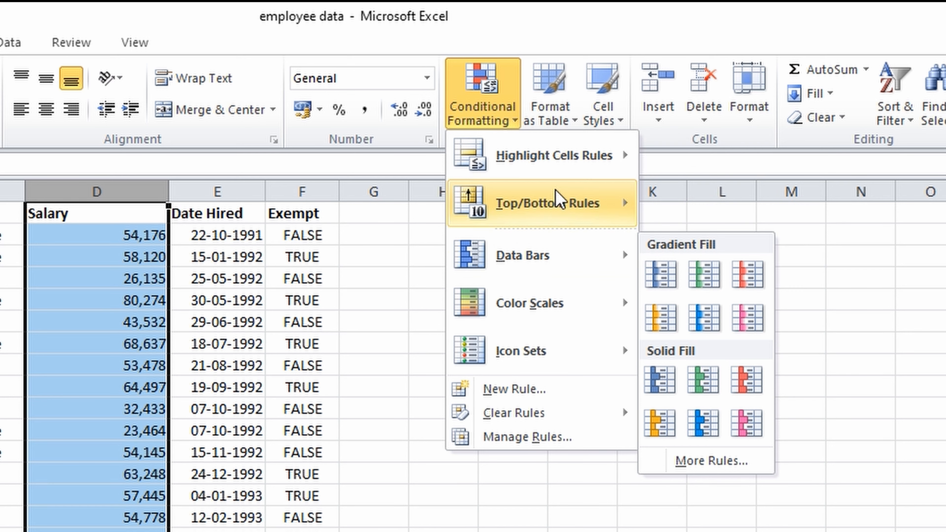
pyautogui.moveTo(566, 173)
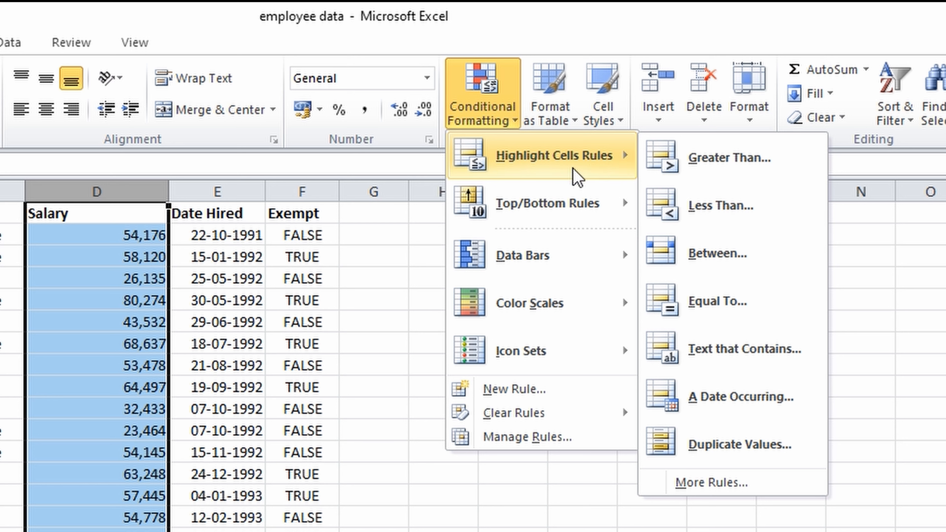
pyautogui.click(710, 168)
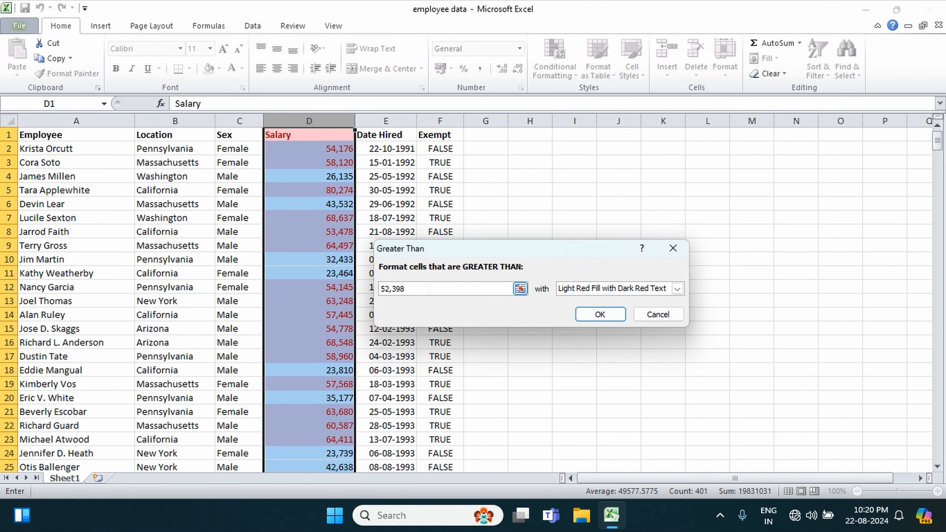
pyautogui.press('BackSpace')
pyautogui.press('BackSpace')
pyautogui.press('BackSpace')
pyautogui.press('BackSpace')
pyautogui.press('BackSpace')
pyautogui.press('BackSpace')
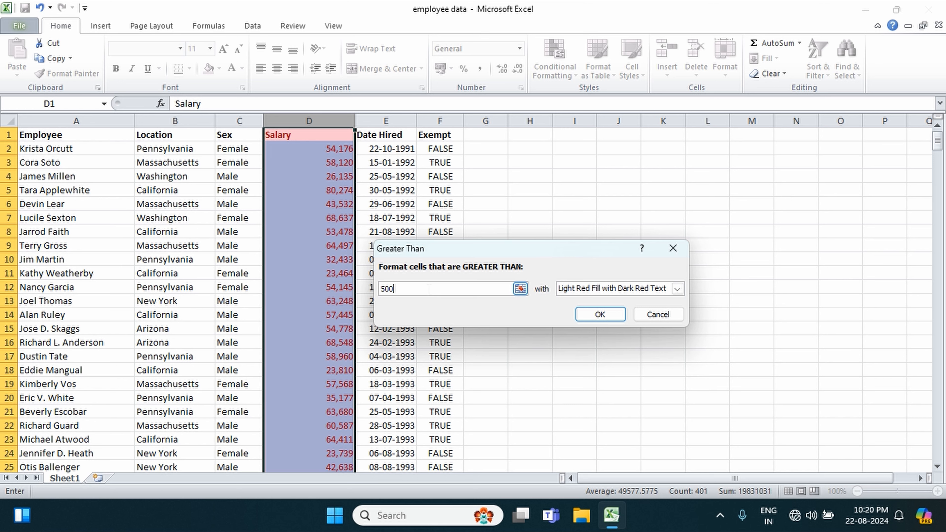
pyautogui.write('50000')
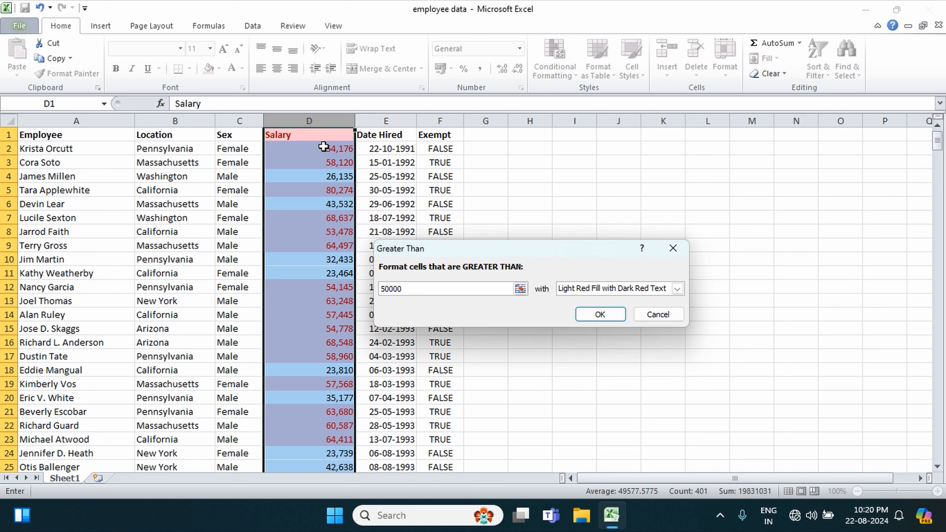
pyautogui.click(596, 316)
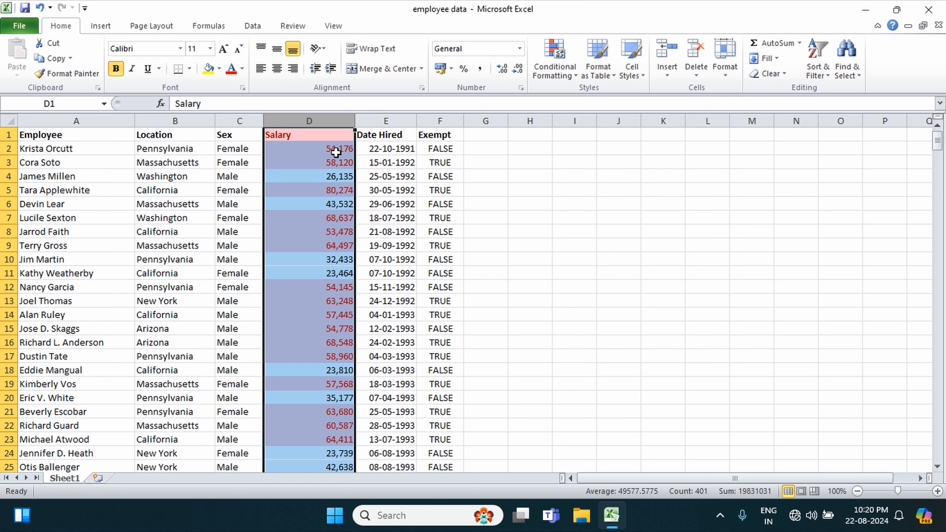
# - Examine the highlighted values in the Salary column against the 50000 threshold, going down the rows and returning to the start of the sheet
pyautogui.moveTo(336, 152); pyautogui.dragTo(338, 168)
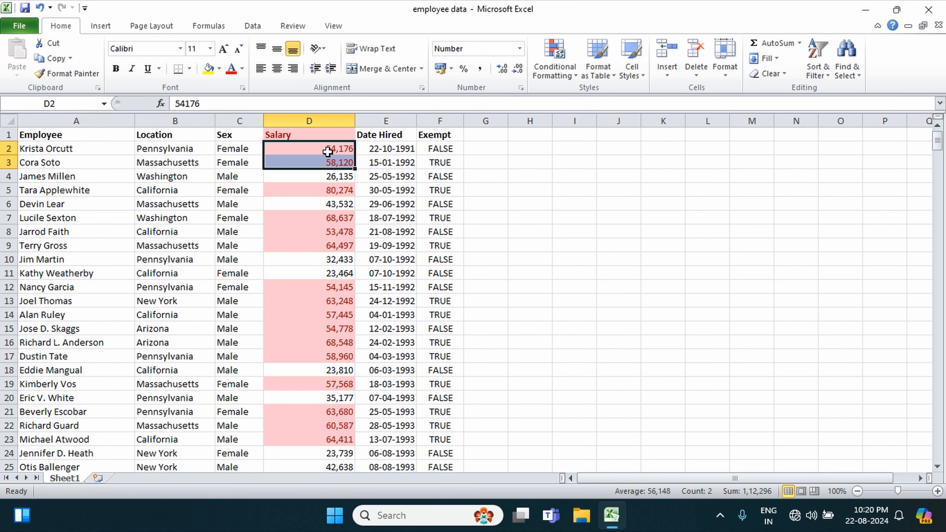
pyautogui.click(328, 191)
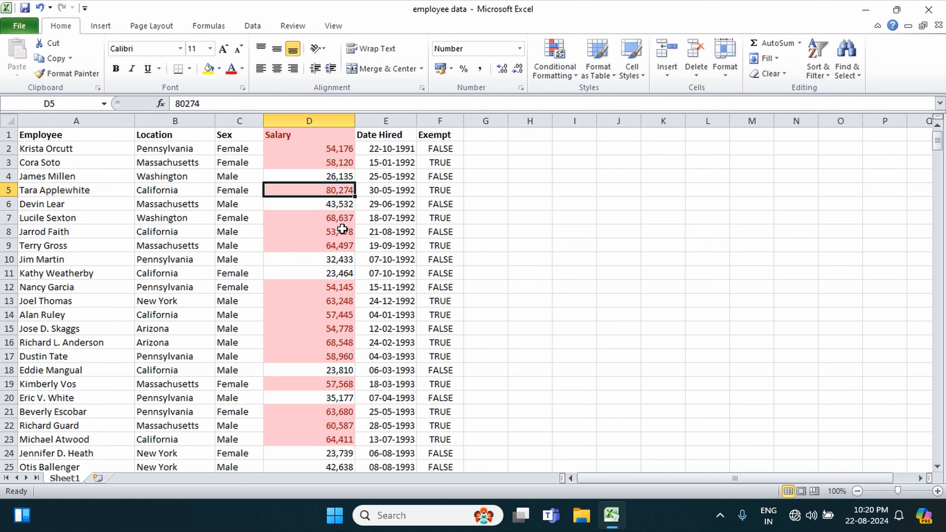
pyautogui.moveTo(340, 217); pyautogui.dragTo(338, 246)
pyautogui.moveTo(329, 289); pyautogui.dragTo(346, 356)
pyautogui.scroll(-2, 473, 347)
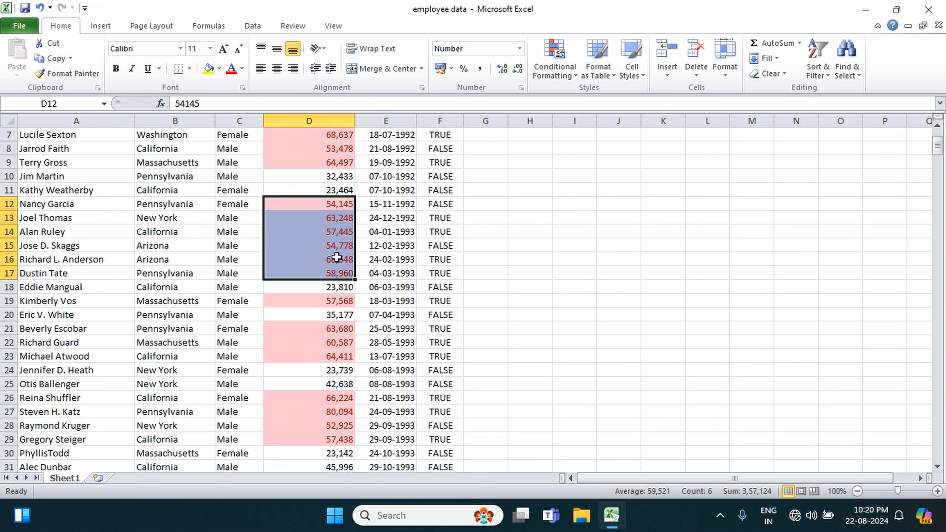
pyautogui.click(336, 306)
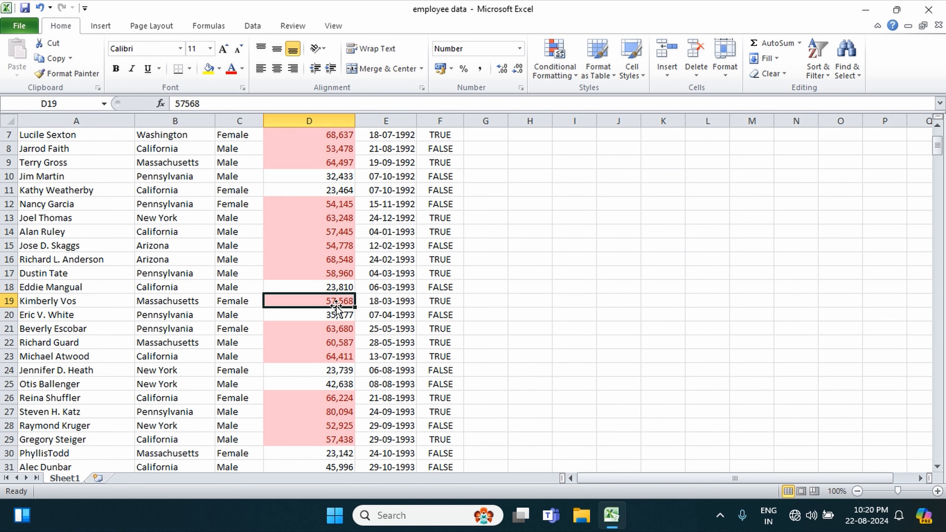
pyautogui.click(341, 339)
pyautogui.moveTo(326, 329); pyautogui.dragTo(347, 360)
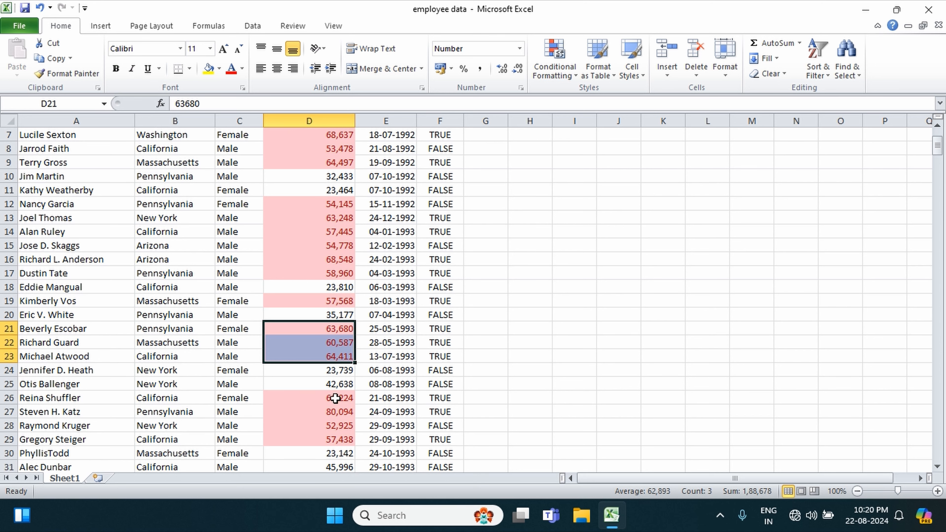
pyautogui.moveTo(333, 397); pyautogui.dragTo(331, 435)
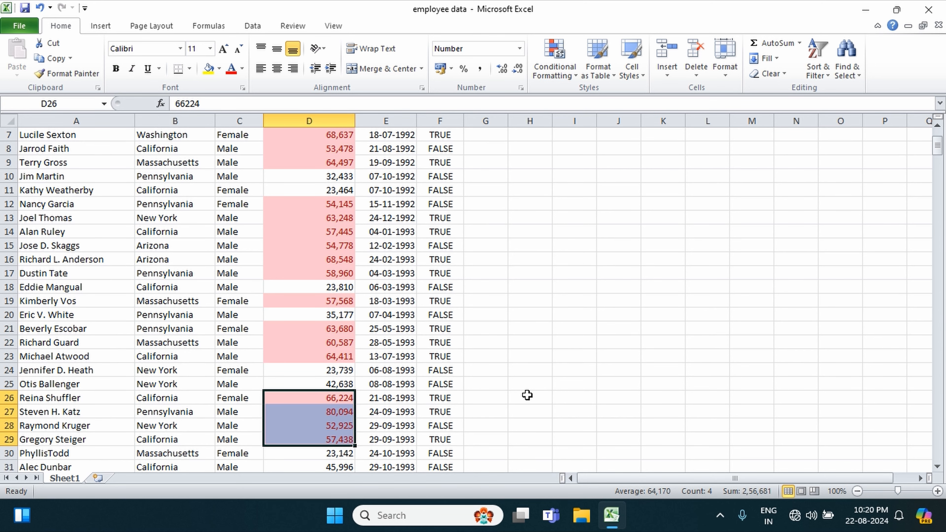
pyautogui.scroll(-3, 533, 395)
pyautogui.click(310, 276)
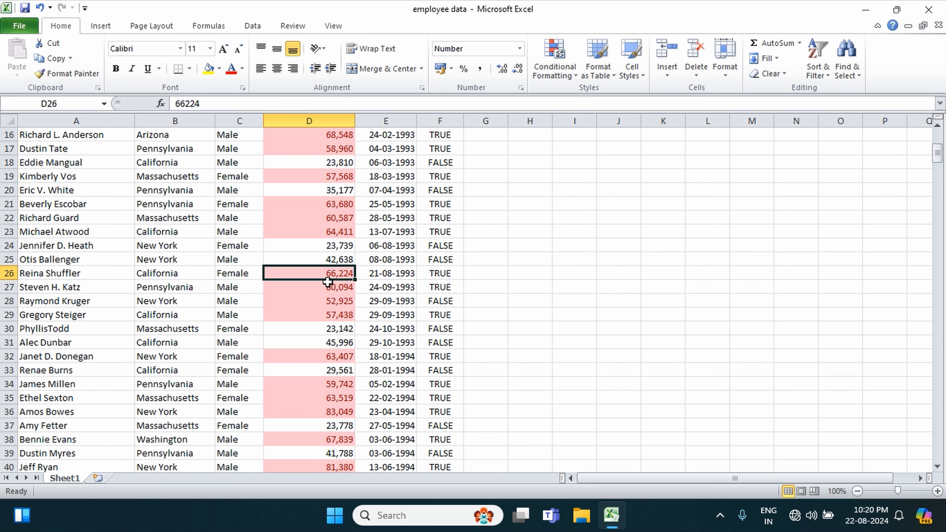
pyautogui.moveTo(328, 280); pyautogui.dragTo(328, 308)
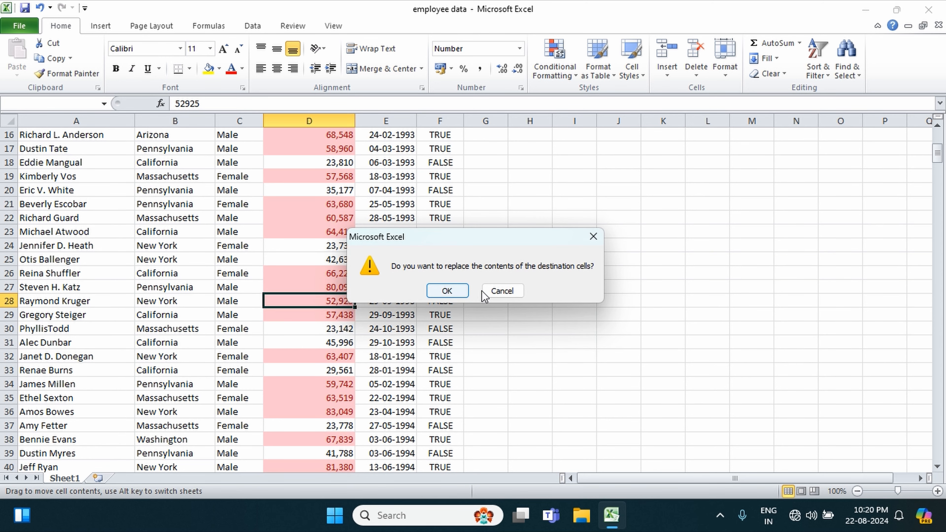
pyautogui.click(500, 291)
pyautogui.scroll(5, 371, 253)
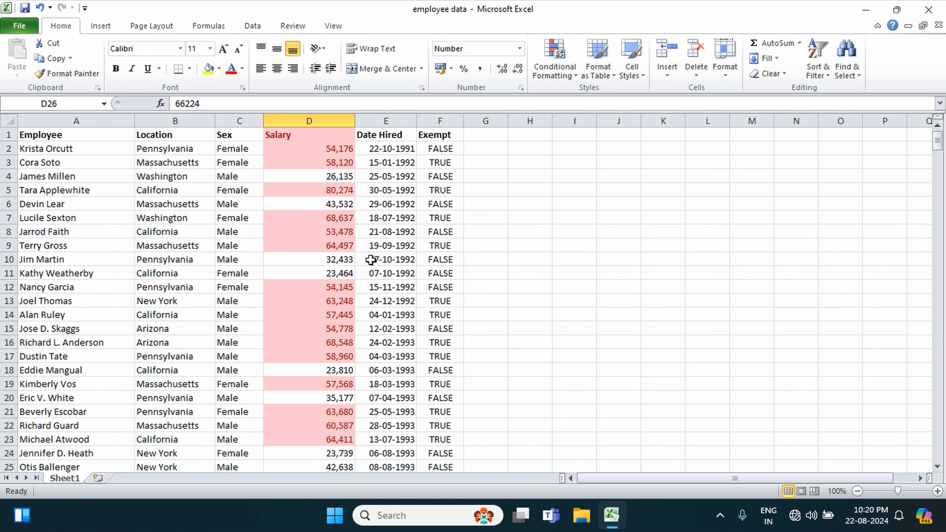
pyautogui.click(337, 121)
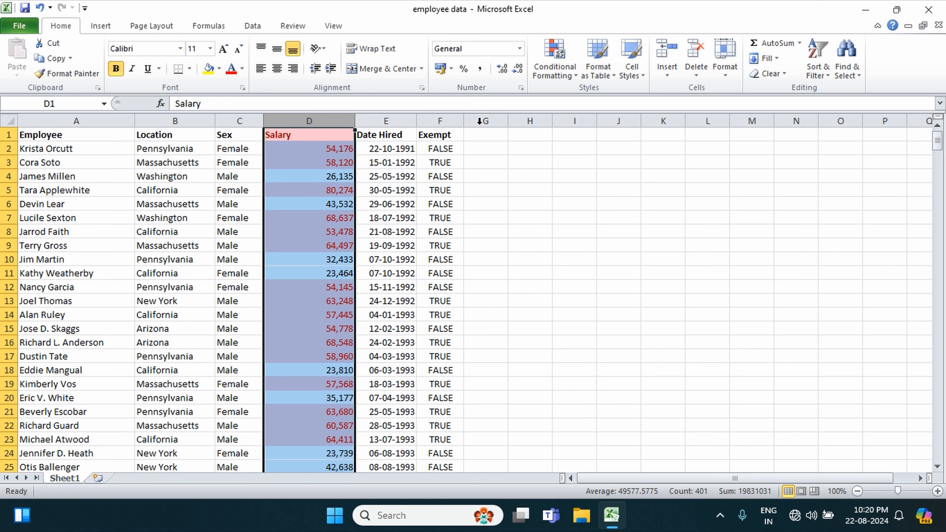
pyautogui.click(572, 72)
pyautogui.moveTo(602, 99)
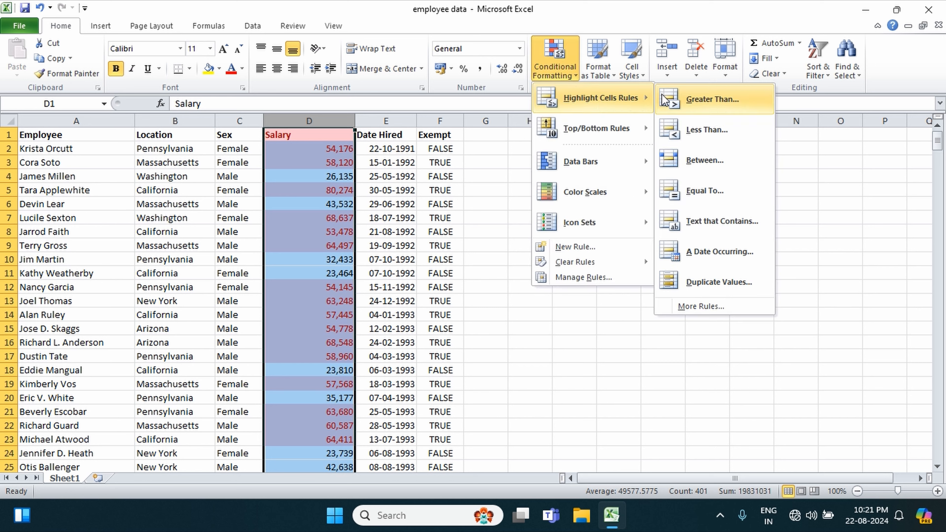
pyautogui.click(713, 134)
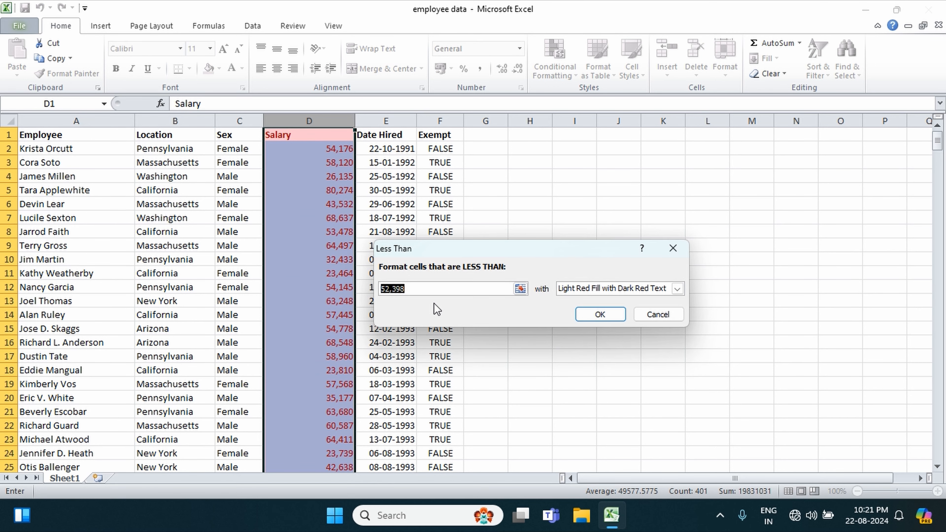
pyautogui.click(664, 315)
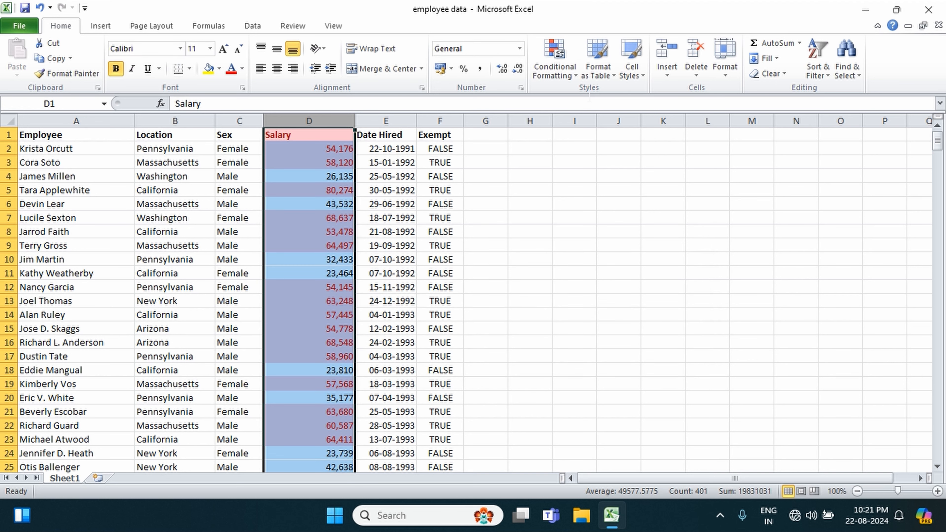
# - Clear the conditional formatting rules from the entire sheet and deselect the Salary column
pyautogui.click(555, 67)
pyautogui.moveTo(620, 268)
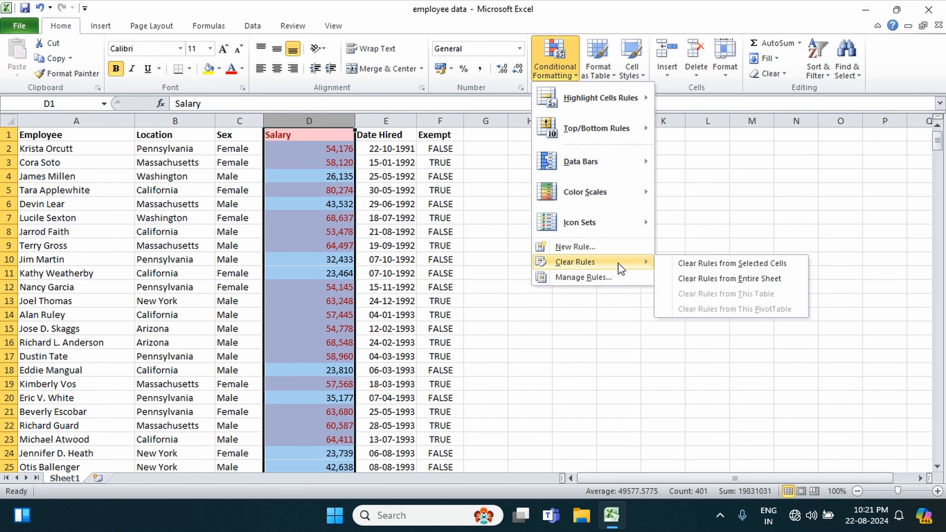
pyautogui.click(728, 285)
pyautogui.click(610, 232)
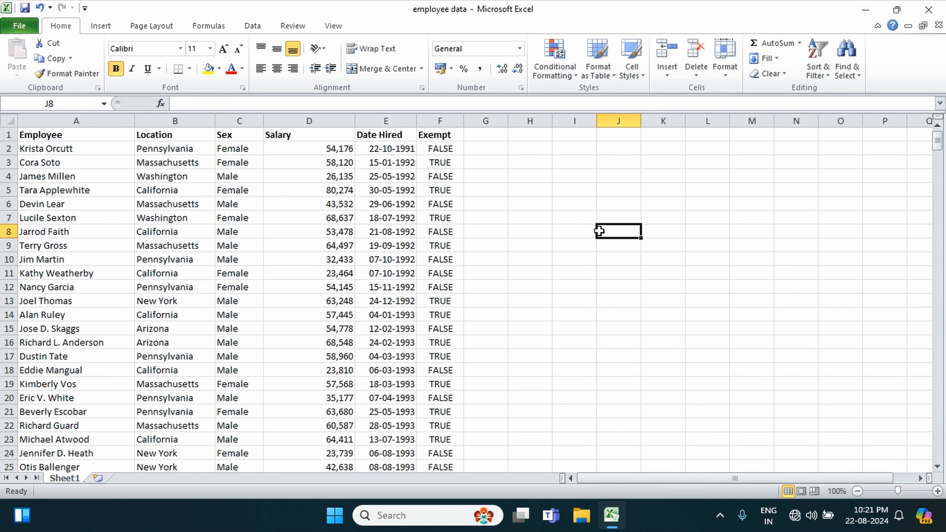
pyautogui.click(555, 66)
pyautogui.moveTo(636, 101)
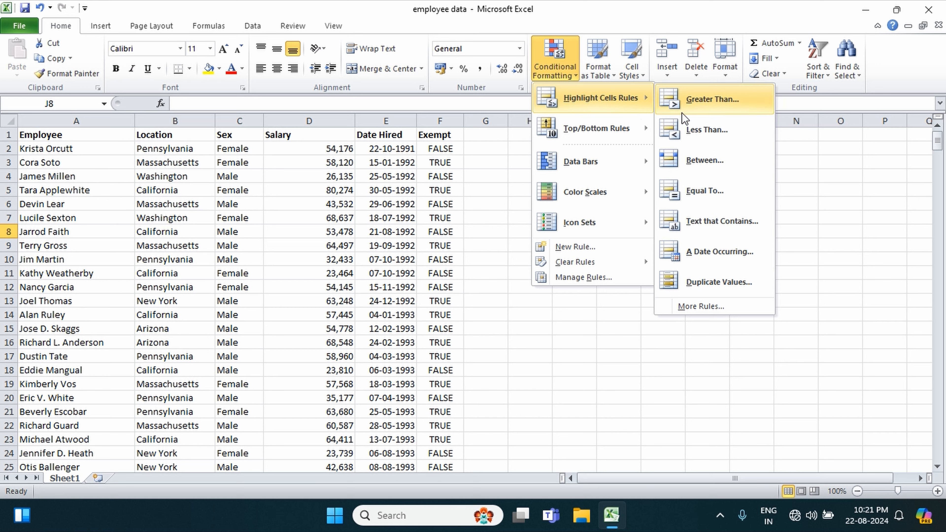
pyautogui.click(693, 133)
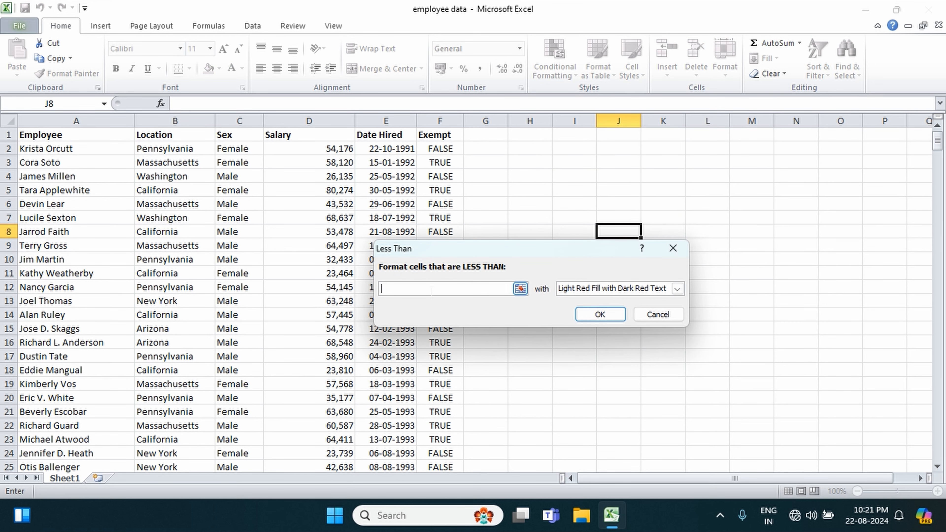
pyautogui.write('5000')
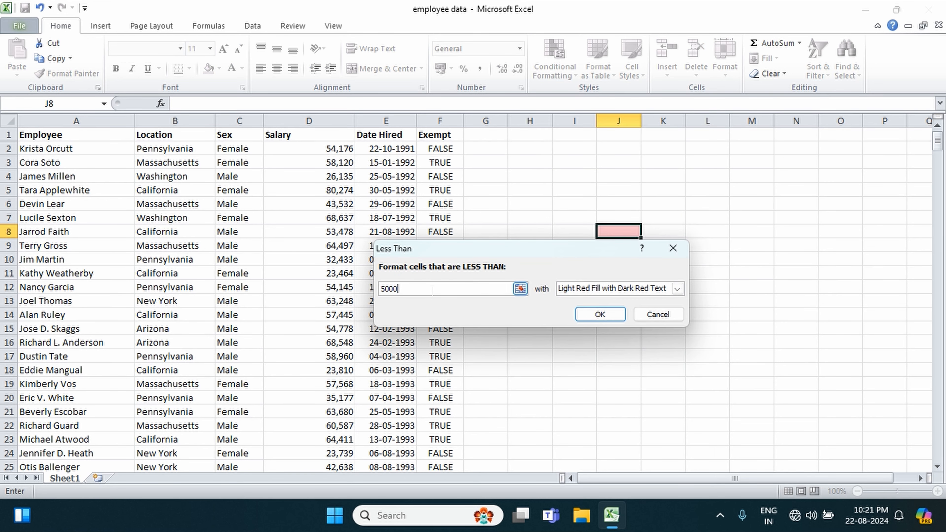
pyautogui.click(658, 315)
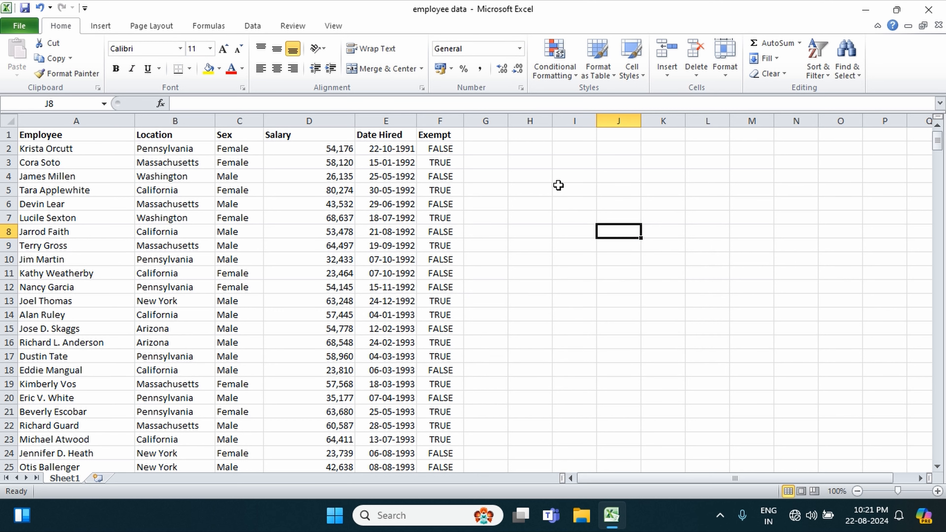
# - Apply a Less Than 50000 highlight rule with Light Red Fill with Dark Red Text to the empty cell J8
pyautogui.click(565, 74)
pyautogui.moveTo(614, 99)
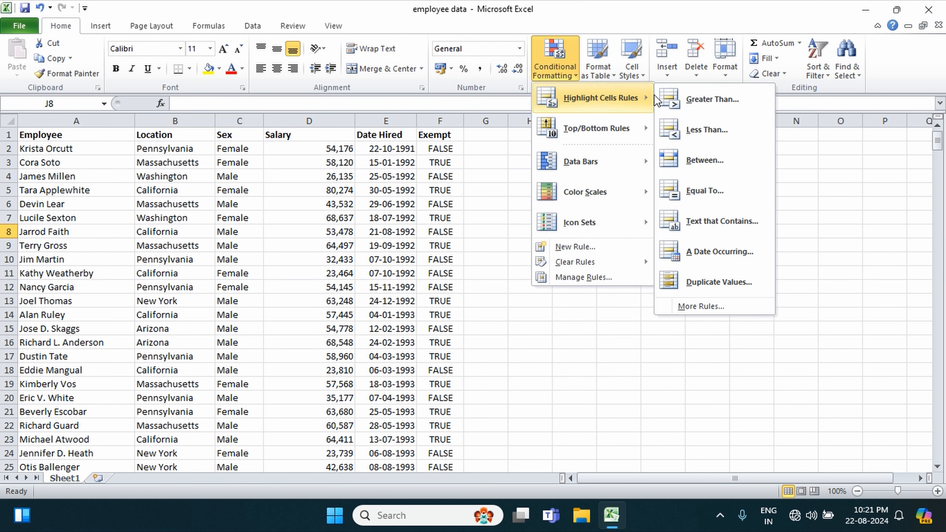
pyautogui.click(708, 132)
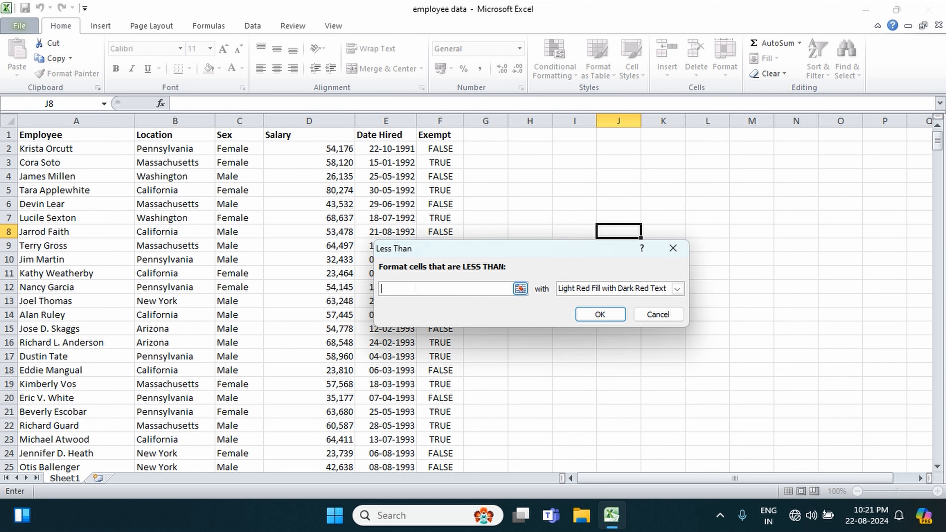
pyautogui.write('50000')
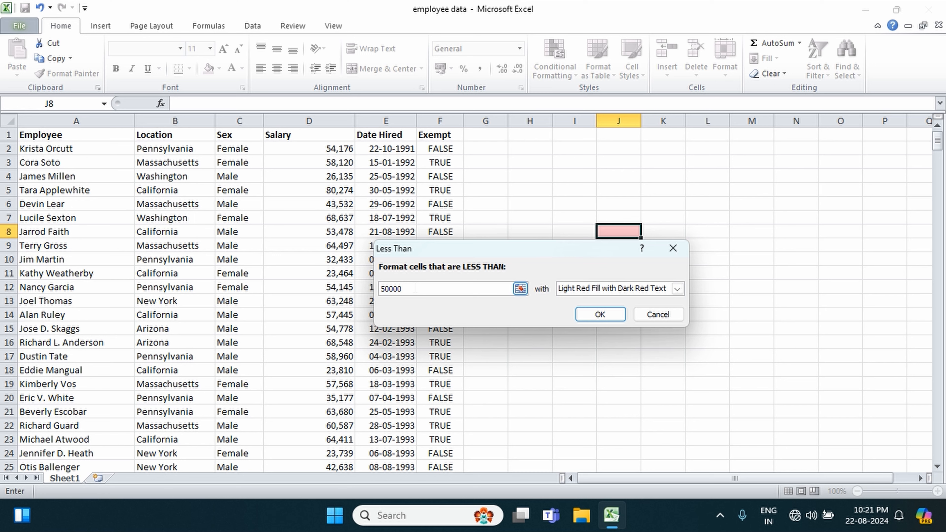
pyautogui.click(607, 314)
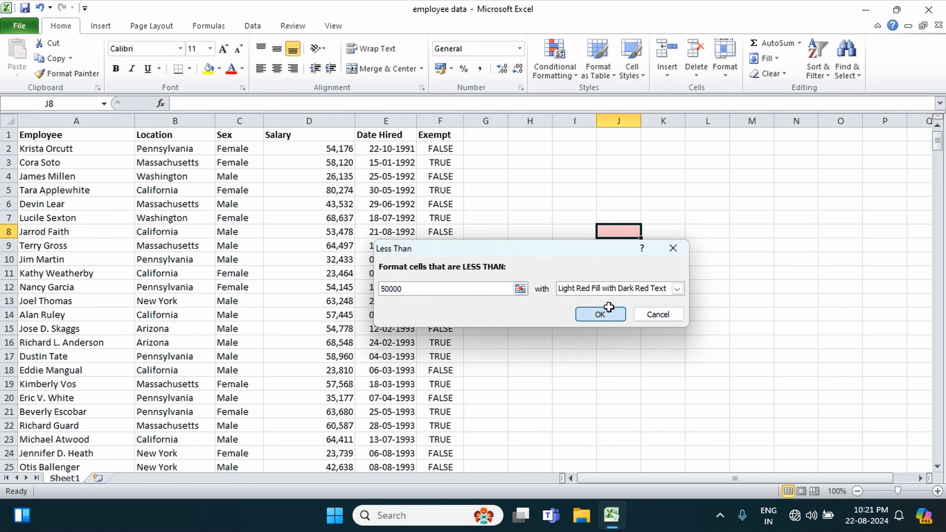
# - Highlight values less than 50000 in the entire Salary column using Light Red Fill with Dark Red Text
pyautogui.click(348, 139)
pyautogui.hotkey('ctrl', 'space')
pyautogui.click(555, 59)
pyautogui.moveTo(615, 101)
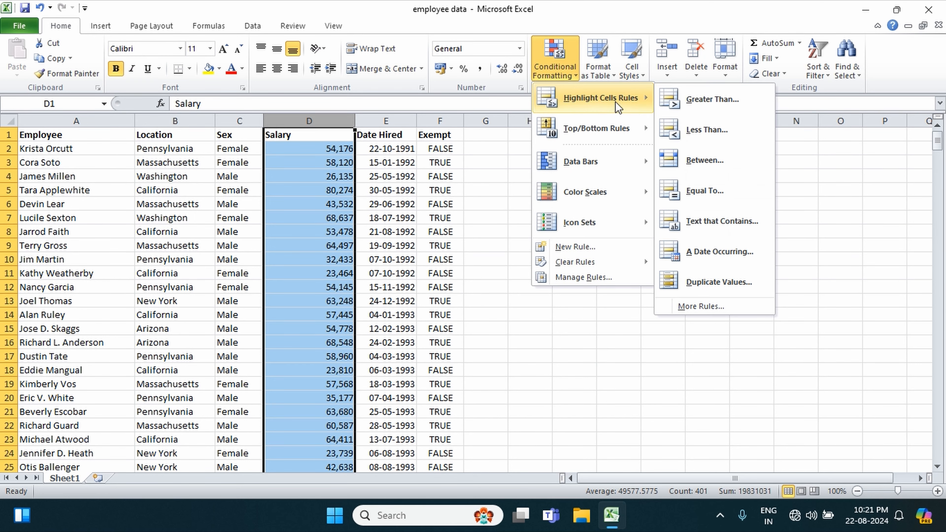
pyautogui.click(702, 136)
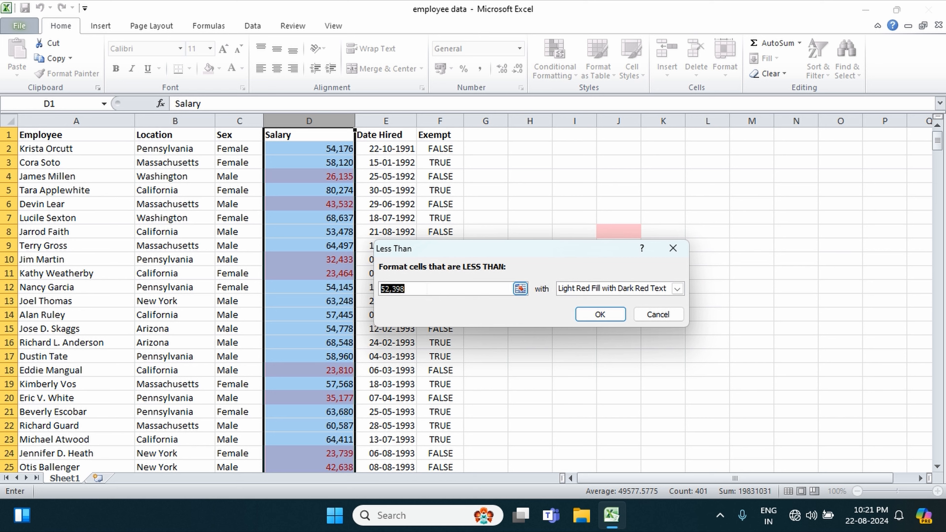
pyautogui.press('End')
pyautogui.press('BackSpace')
pyautogui.press('BackSpace')
pyautogui.press('BackSpace')
pyautogui.press('BackSpace')
pyautogui.press('BackSpace')
pyautogui.press('BackSpace')
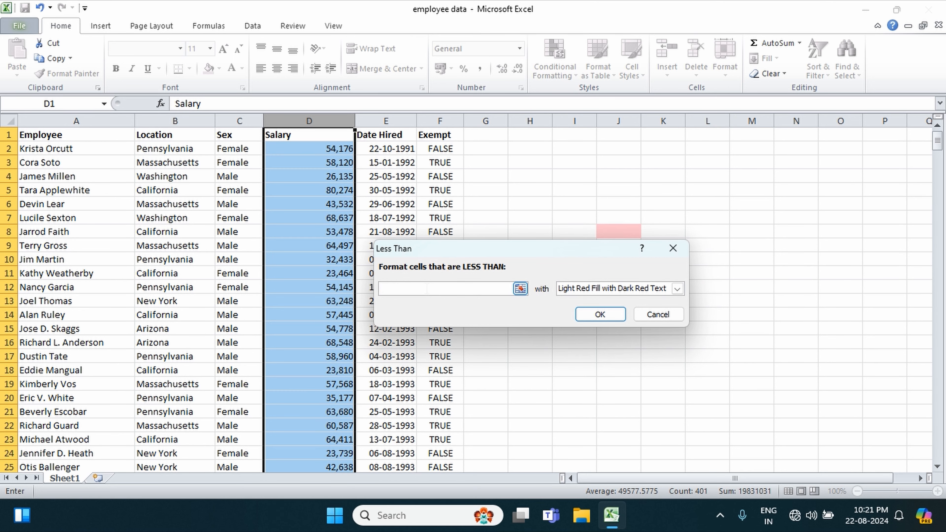
pyautogui.write('50000')
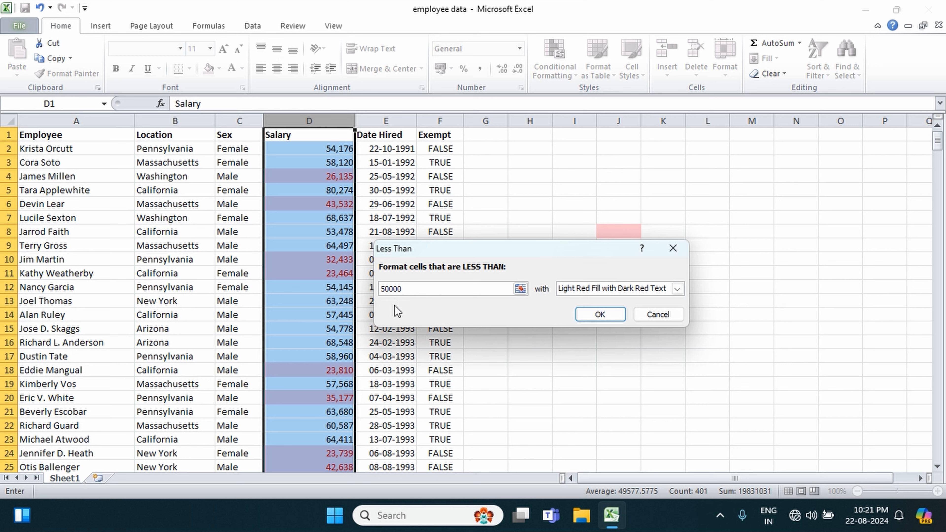
pyautogui.click(600, 317)
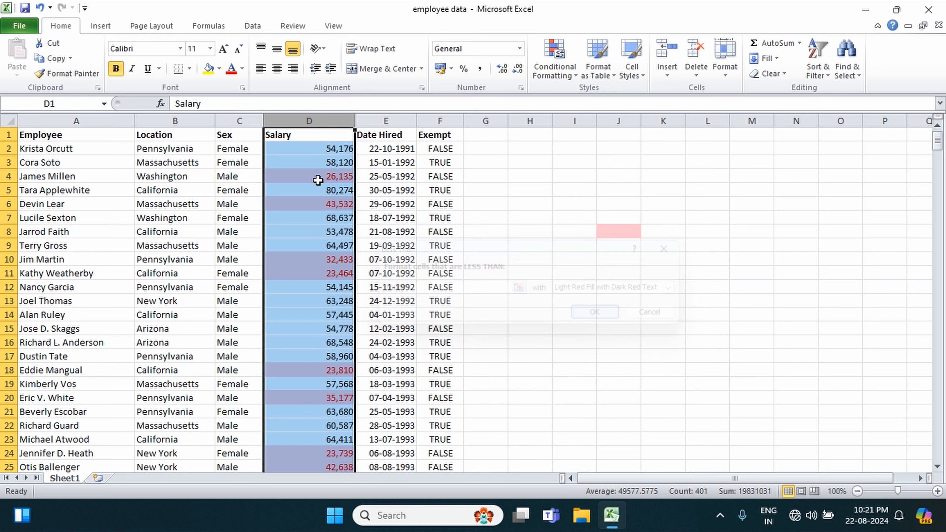
# - Examine the highlighted salaries against the 50000 limit, going down the rows and returning to the start of the sheet
pyautogui.click(529, 255)
pyautogui.click(323, 124)
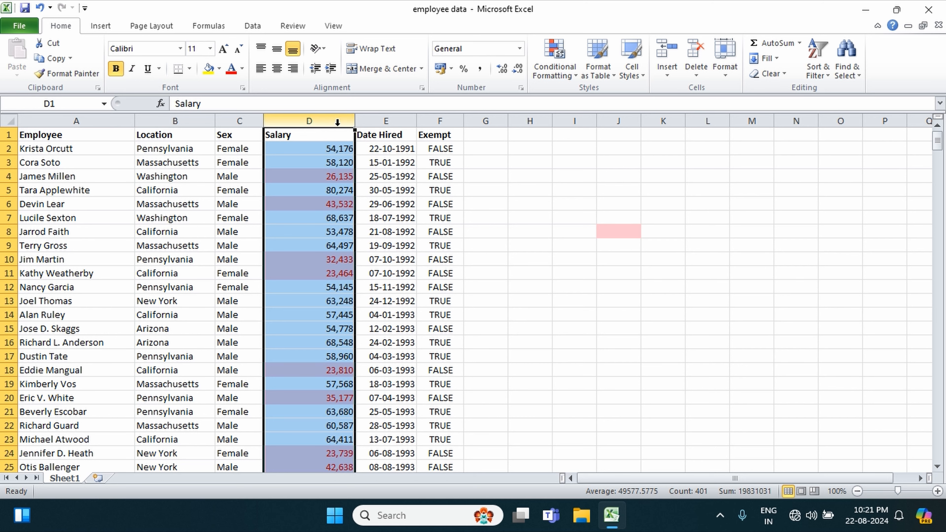
pyautogui.click(544, 259)
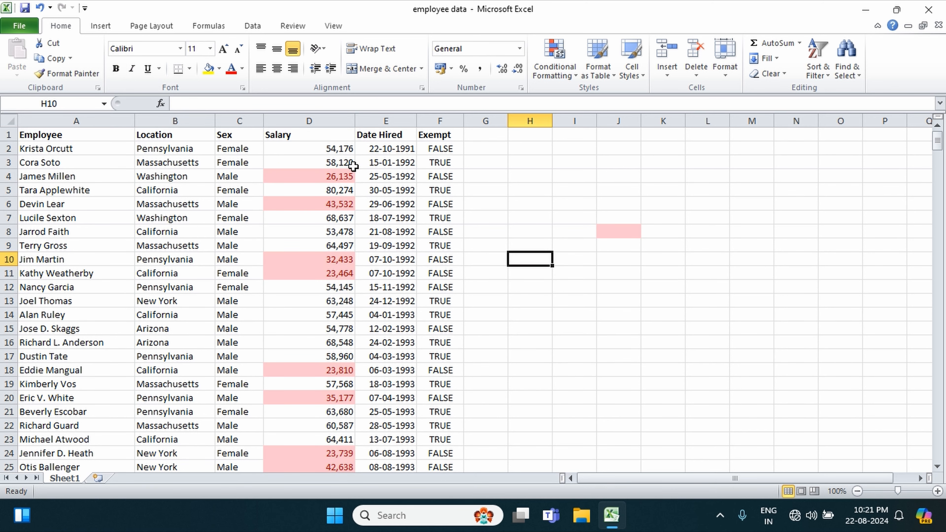
pyautogui.click(329, 118)
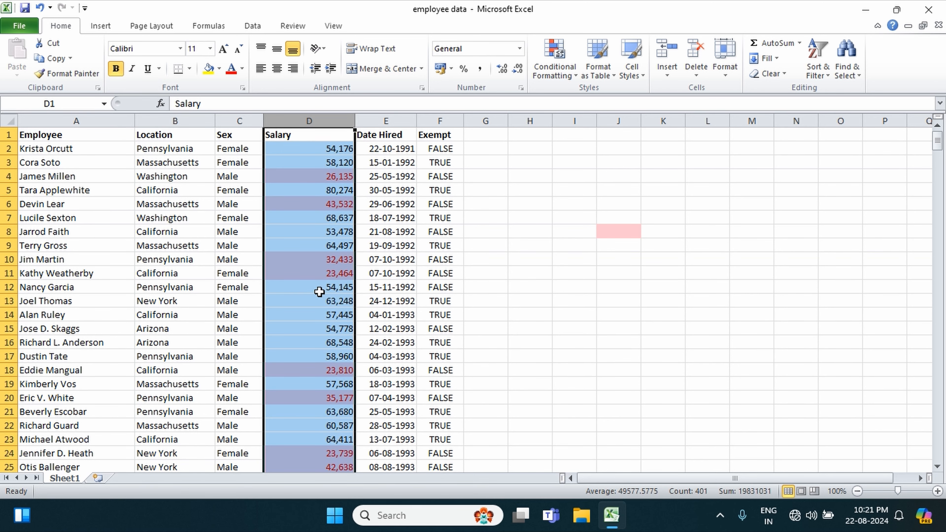
pyautogui.scroll(-7, 488, 373)
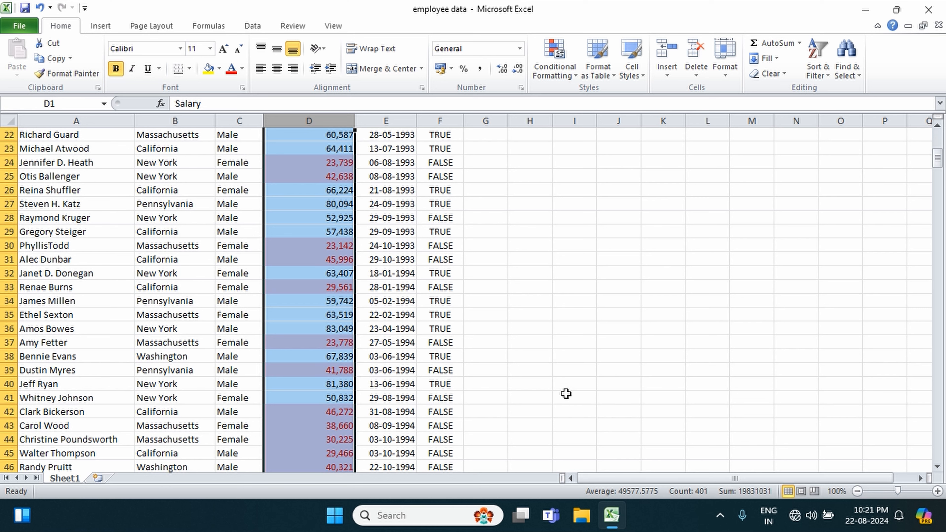
pyautogui.click(617, 383)
pyautogui.click(309, 257)
pyautogui.click(305, 247)
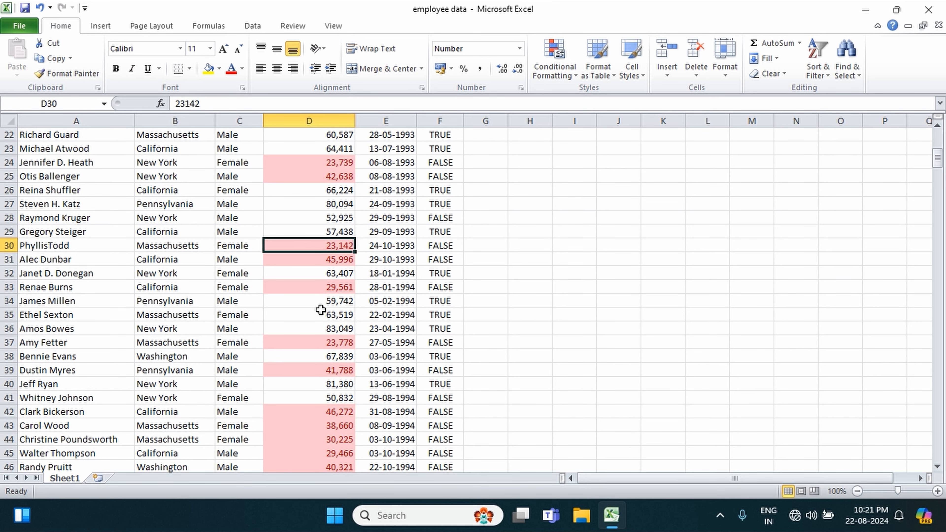
pyautogui.click(314, 288)
pyautogui.click(315, 346)
pyautogui.scroll(-3, 316, 316)
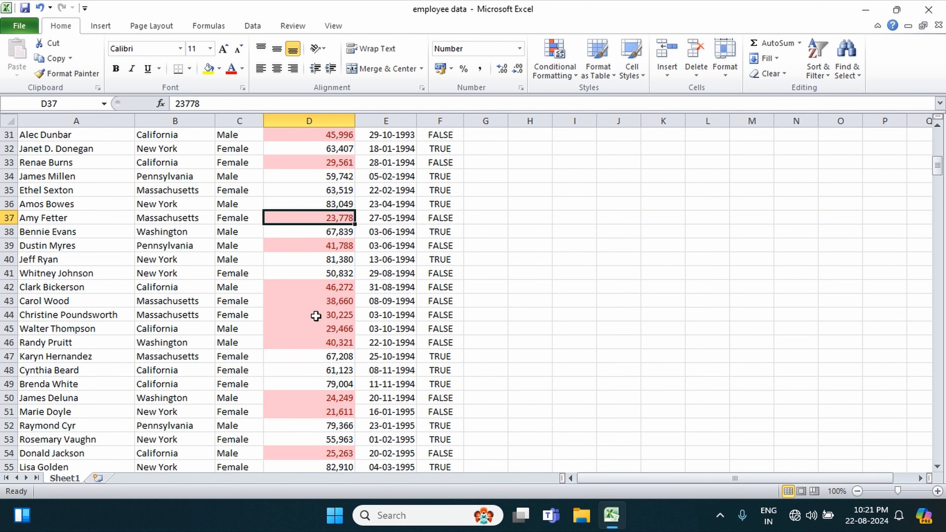
pyautogui.click(315, 249)
pyautogui.moveTo(309, 296); pyautogui.dragTo(310, 342)
pyautogui.click(510, 360)
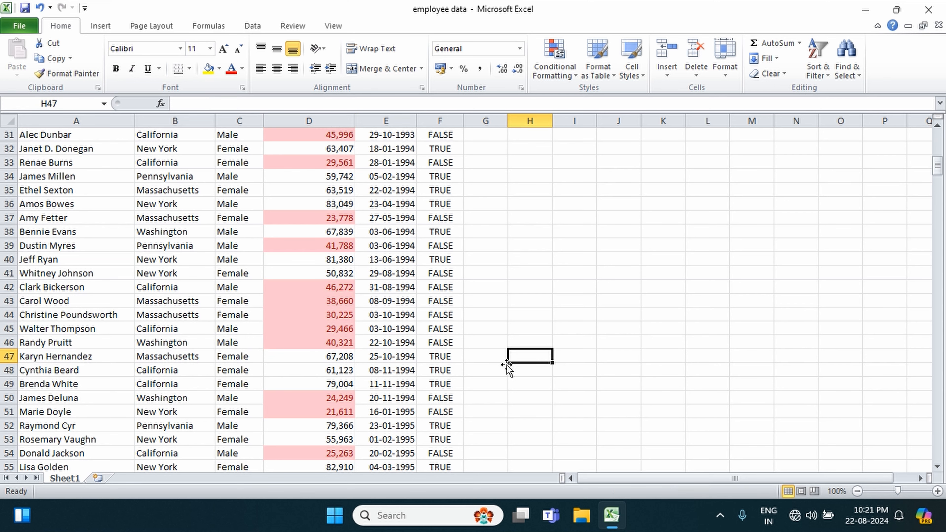
pyautogui.scroll(6, 490, 315)
pyautogui.scroll(4, 491, 315)
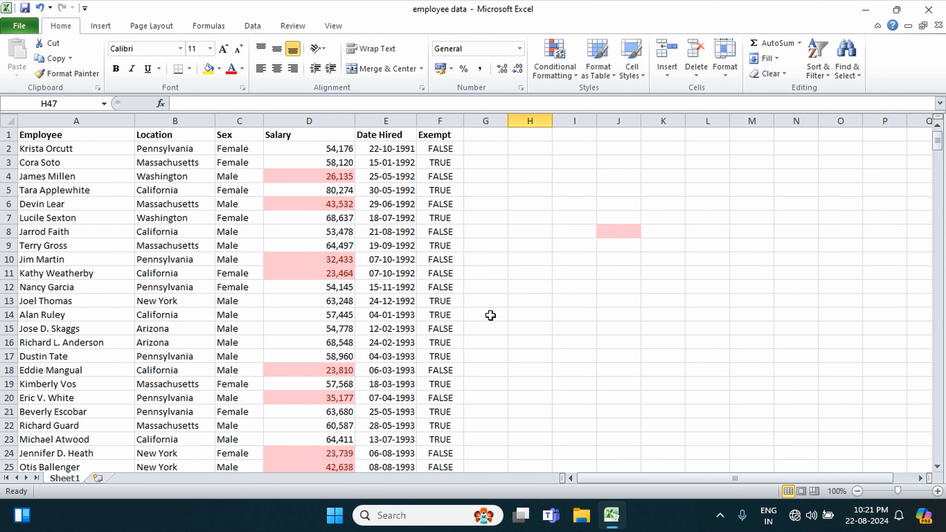
# - Clear the conditional formatting rules from the entire sheet
pyautogui.click(566, 71)
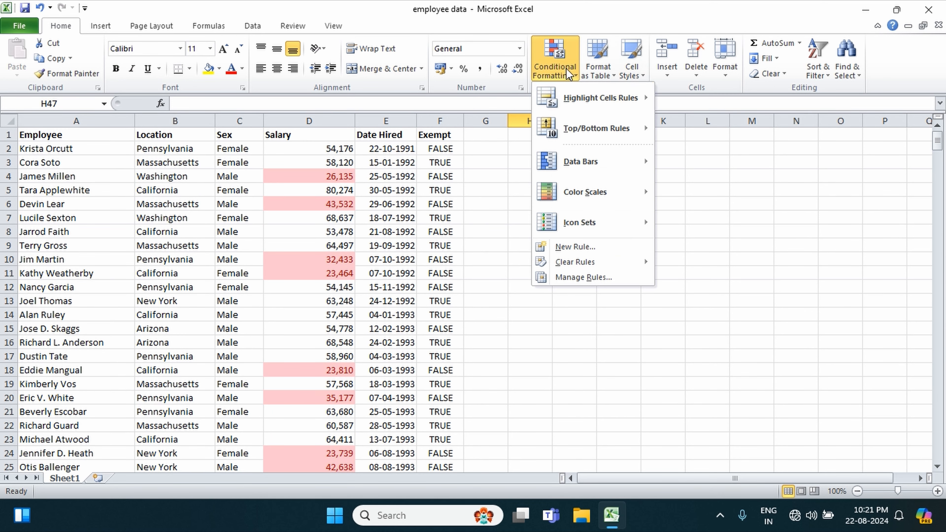
pyautogui.moveTo(601, 106)
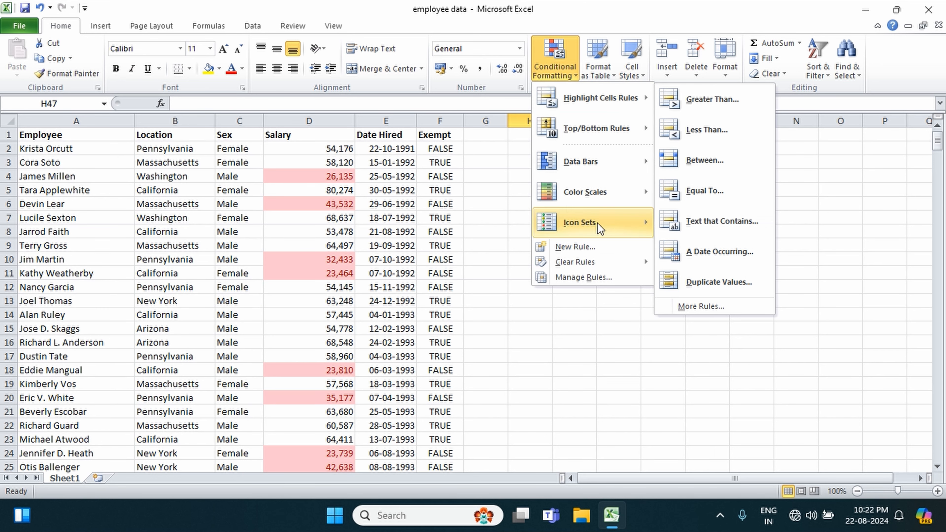
pyautogui.moveTo(611, 262)
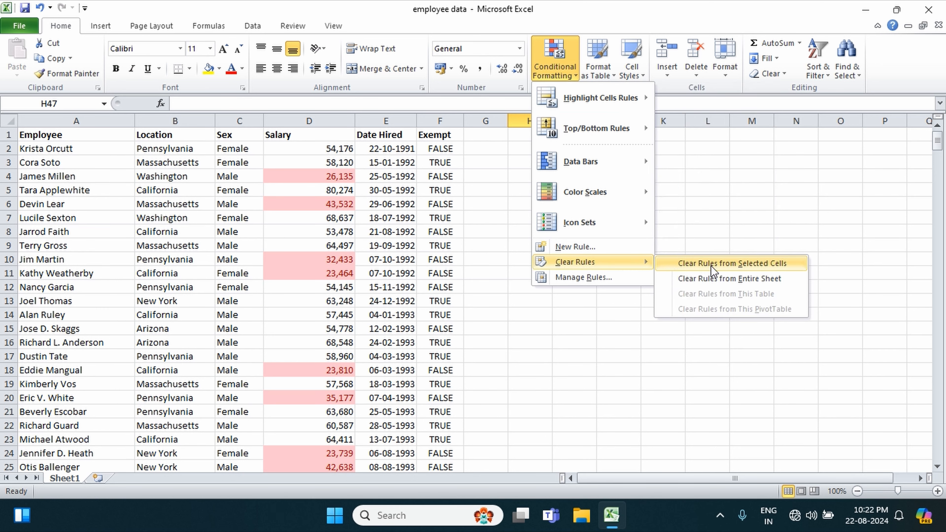
pyautogui.click(725, 279)
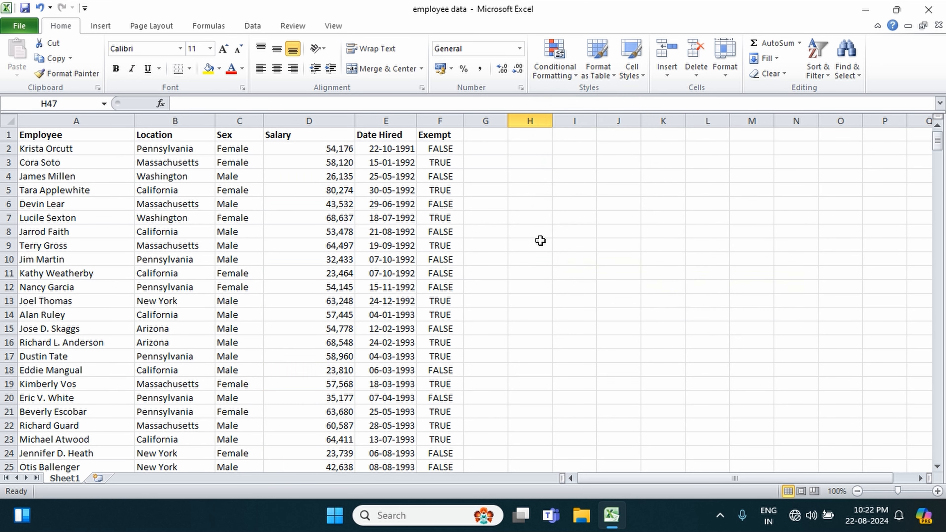
# - Highlight values between 30000 and 60000 in the entire Salary column using Light Red Fill with Dark Red Text
pyautogui.click(338, 121)
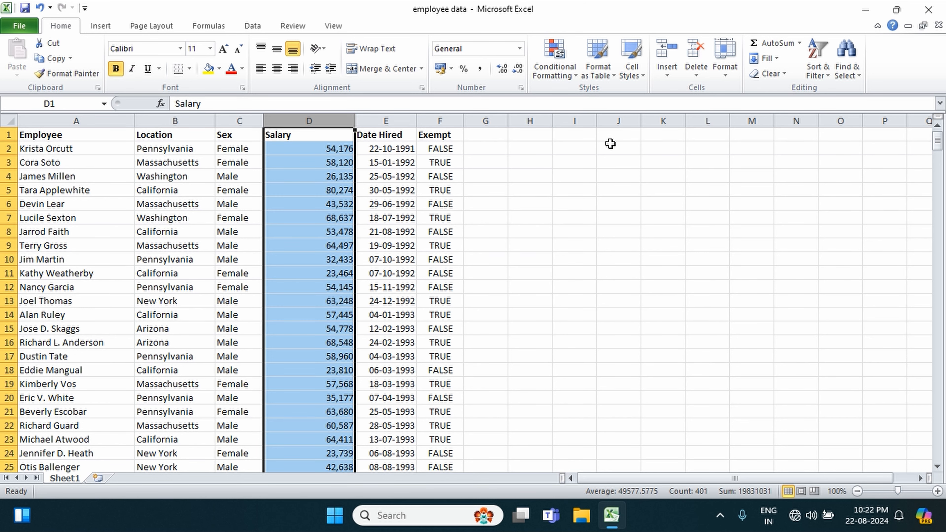
pyautogui.click(570, 75)
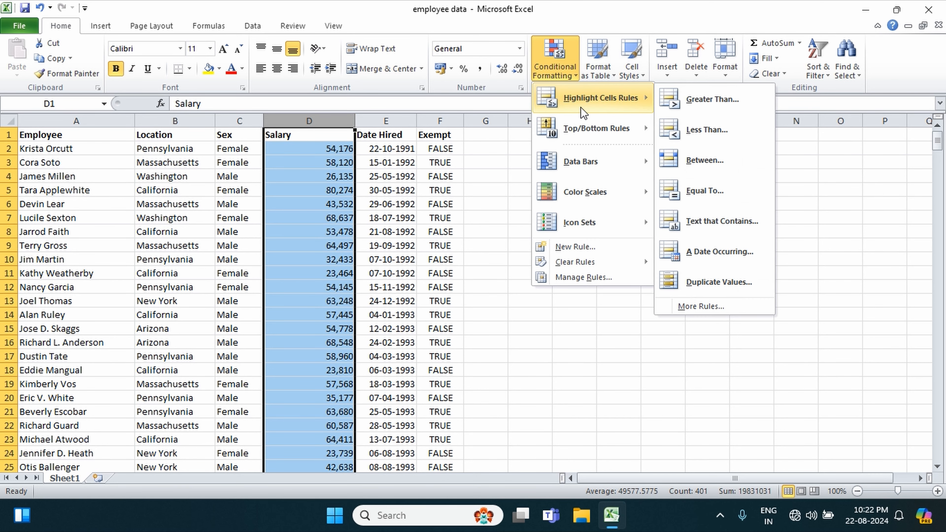
pyautogui.moveTo(611, 128)
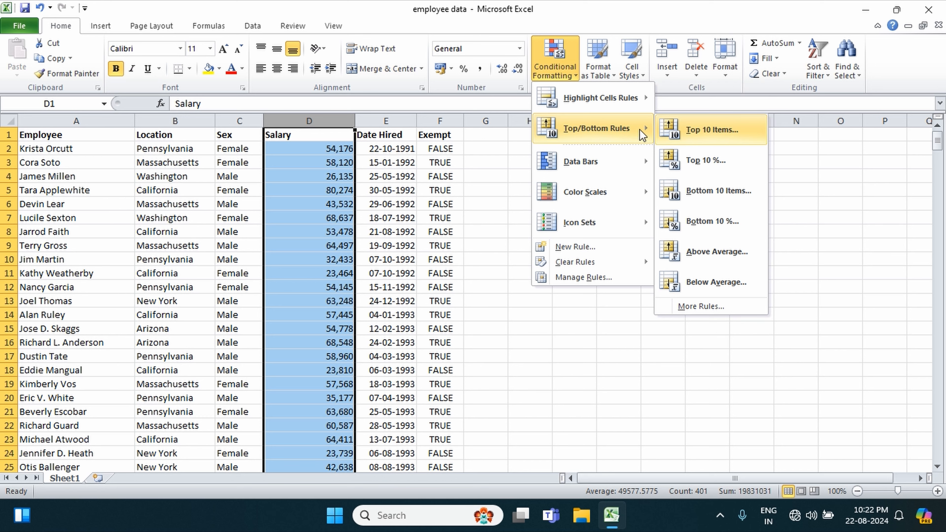
pyautogui.moveTo(630, 98)
pyautogui.click(697, 161)
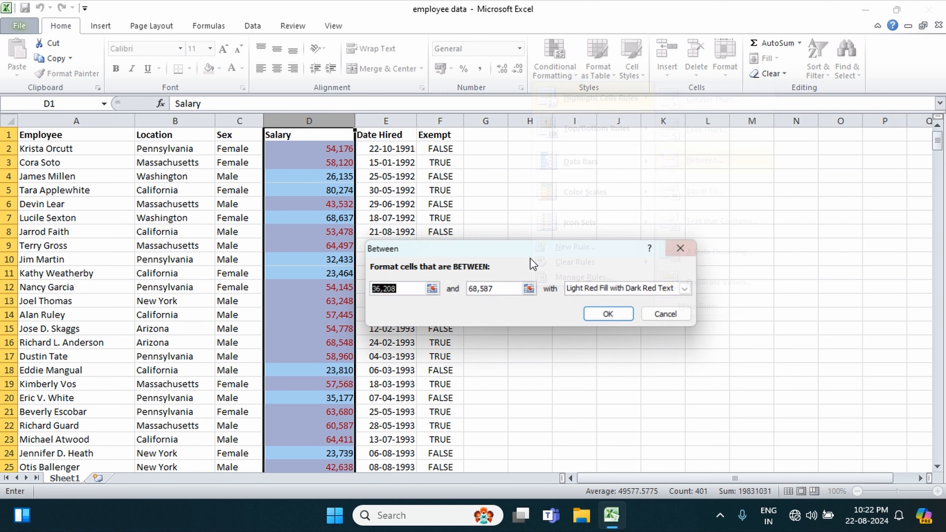
pyautogui.press('BackSpace')
pyautogui.press('BackSpace')
pyautogui.press('BackSpace')
pyautogui.press('BackSpace')
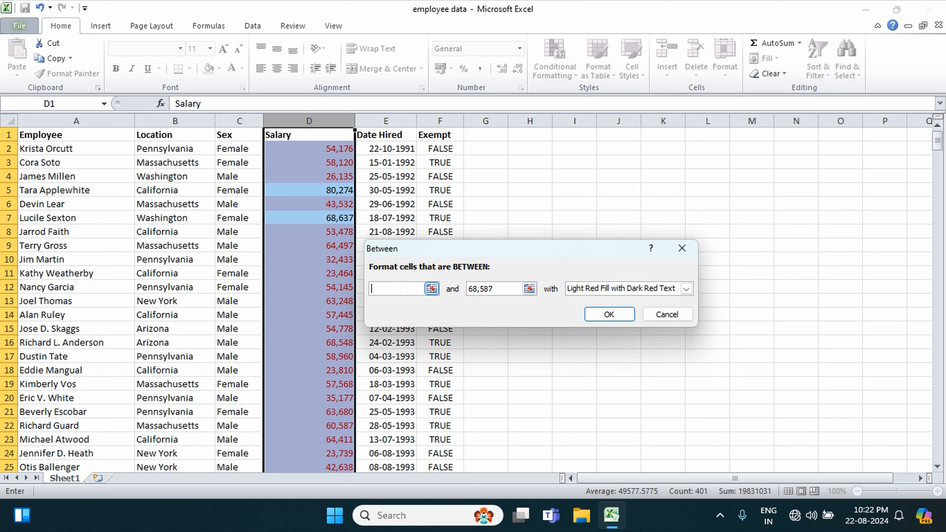
pyautogui.write('0000')
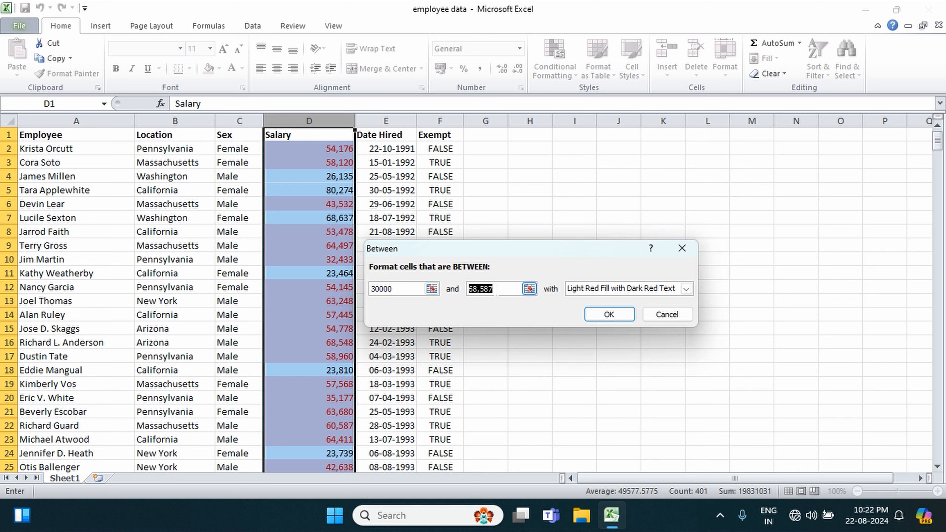
pyautogui.write('600000')
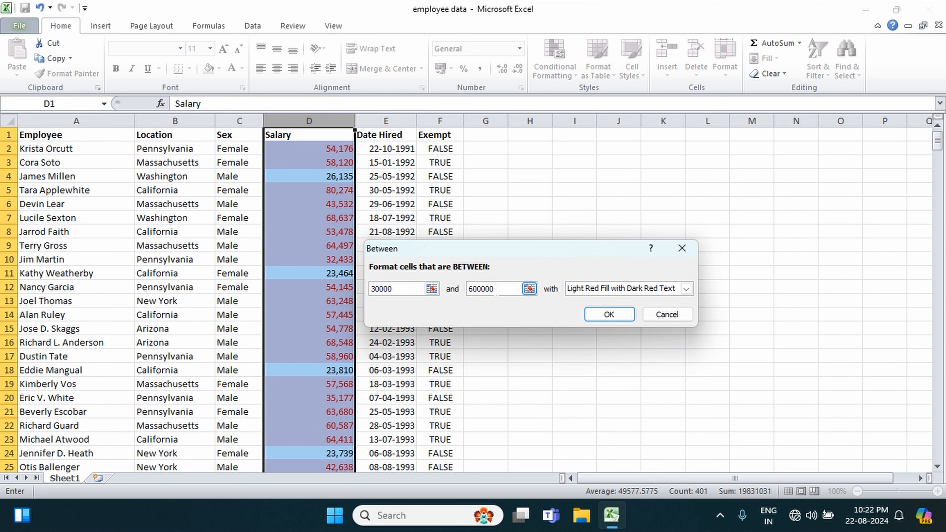
pyautogui.press('BackSpace')
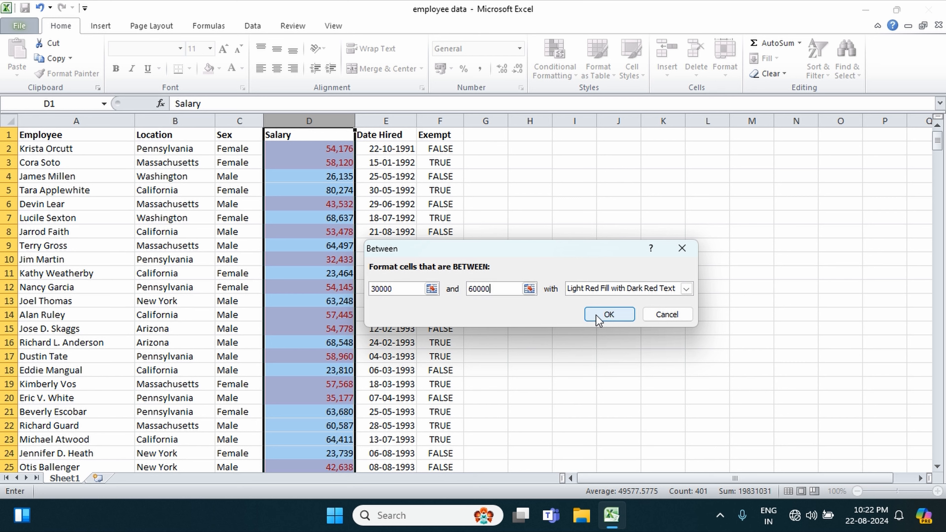
pyautogui.click(609, 314)
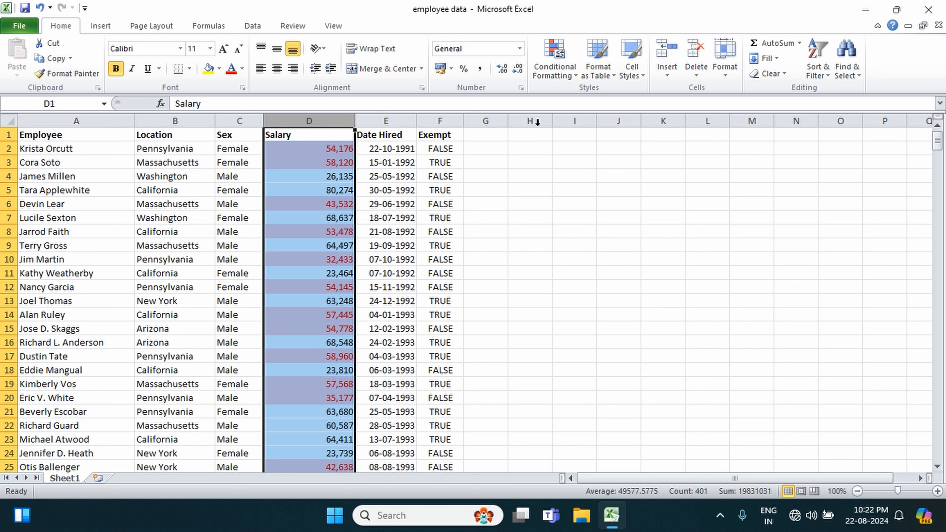
# - Clear all conditional formatting rules from the entire sheet and deselect the Salary column
pyautogui.click(550, 65)
pyautogui.moveTo(634, 98)
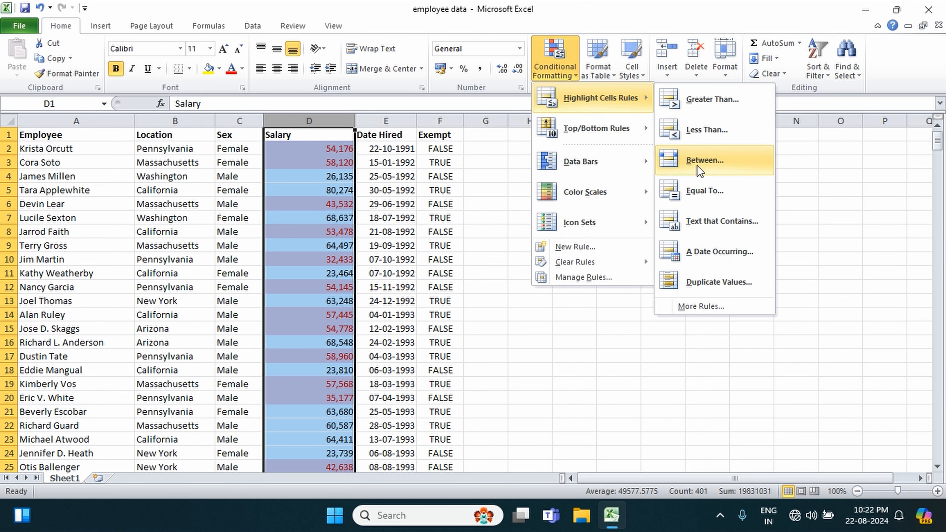
pyautogui.moveTo(611, 262)
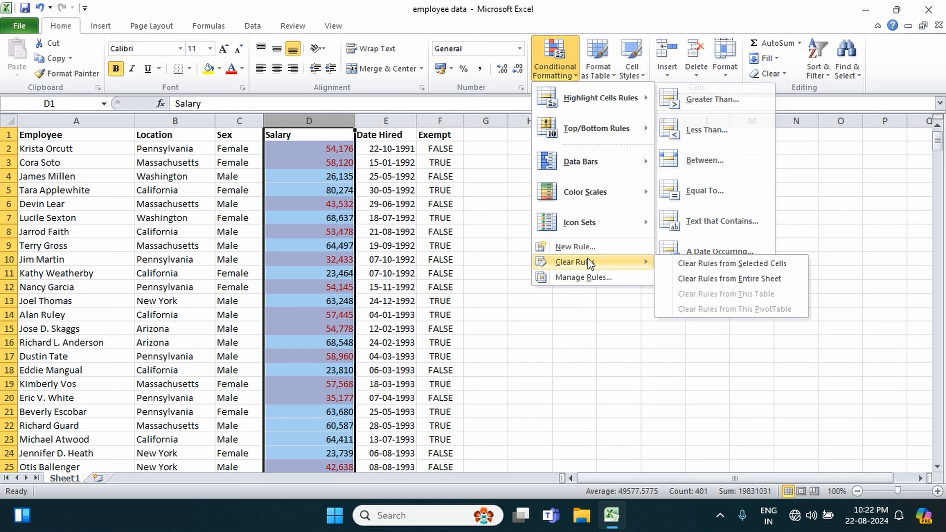
pyautogui.click(716, 282)
pyautogui.click(708, 259)
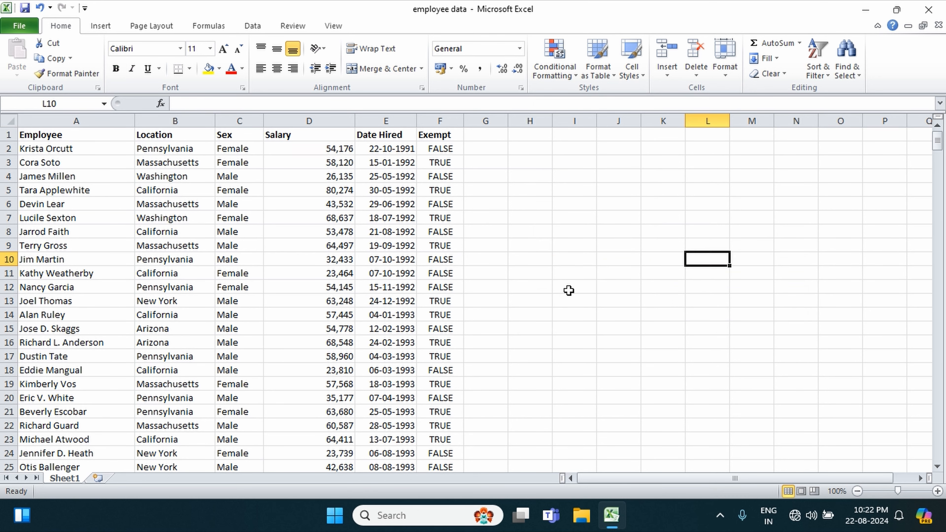
# - Highlight values equal to cell D9 (=$D$9) in the entire Salary column using Light Red Fill with Dark Red Text
pyautogui.click(327, 122)
pyautogui.click(560, 63)
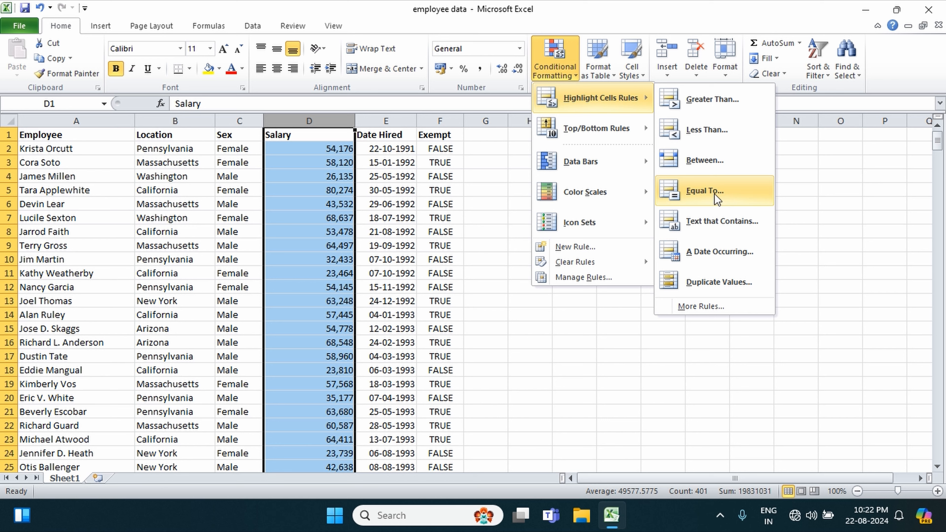
pyautogui.click(714, 194)
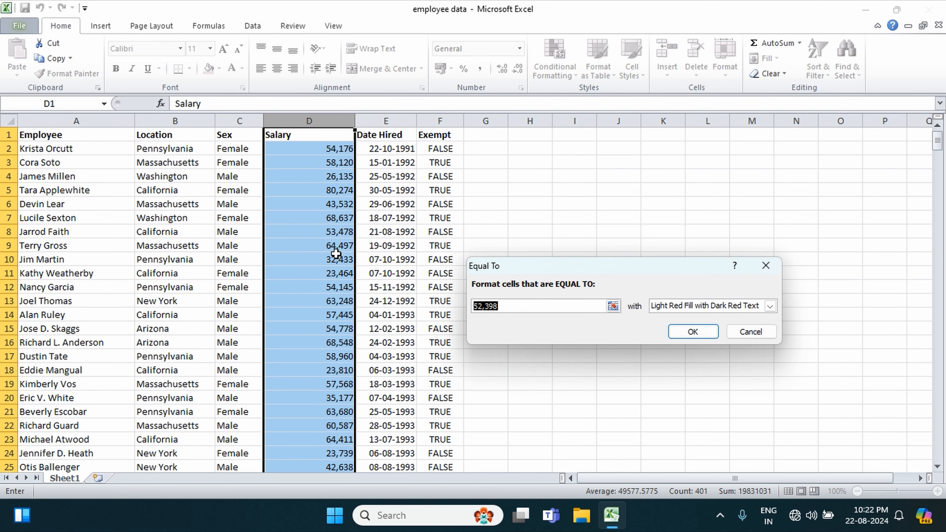
pyautogui.click(505, 306)
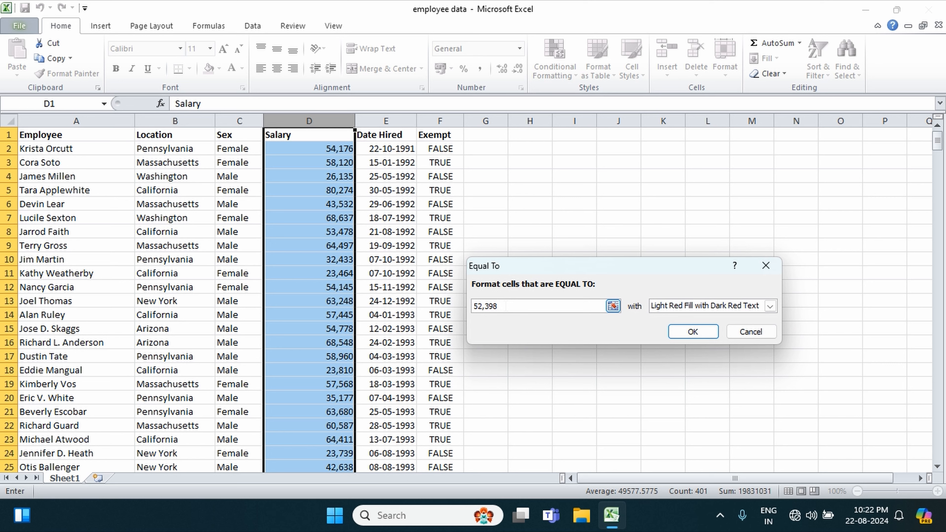
pyautogui.press('BackSpace')
pyautogui.press('BackSpace')
pyautogui.press('BackSpace')
pyautogui.press('BackSpace')
pyautogui.write('64')
pyautogui.click(309, 249)
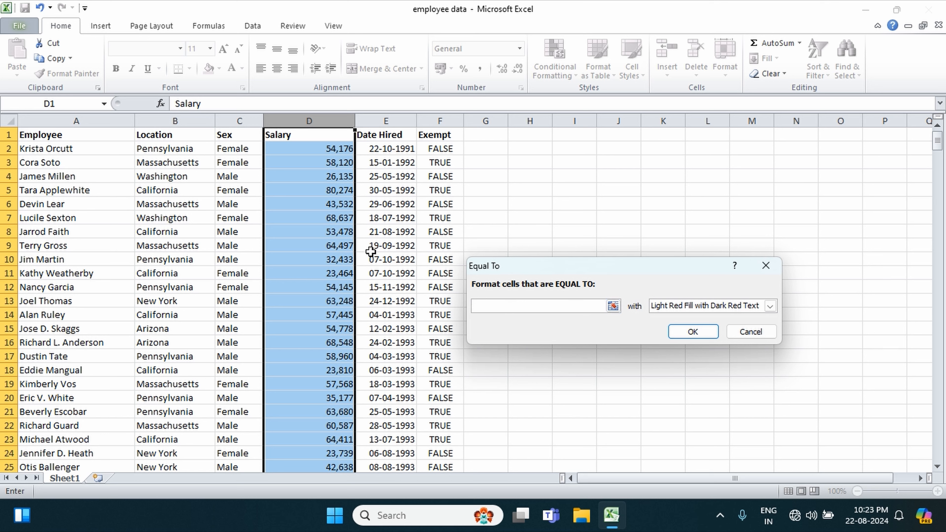
pyautogui.click(328, 246)
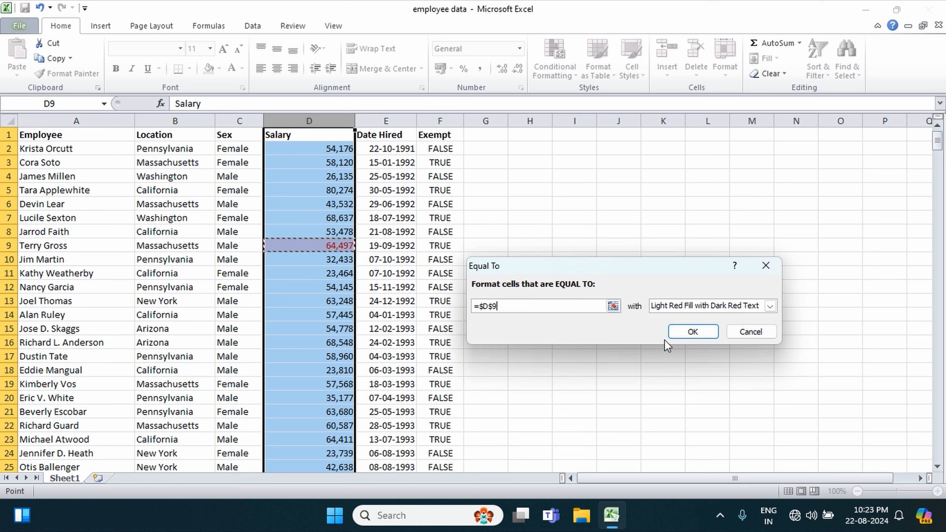
pyautogui.click(692, 331)
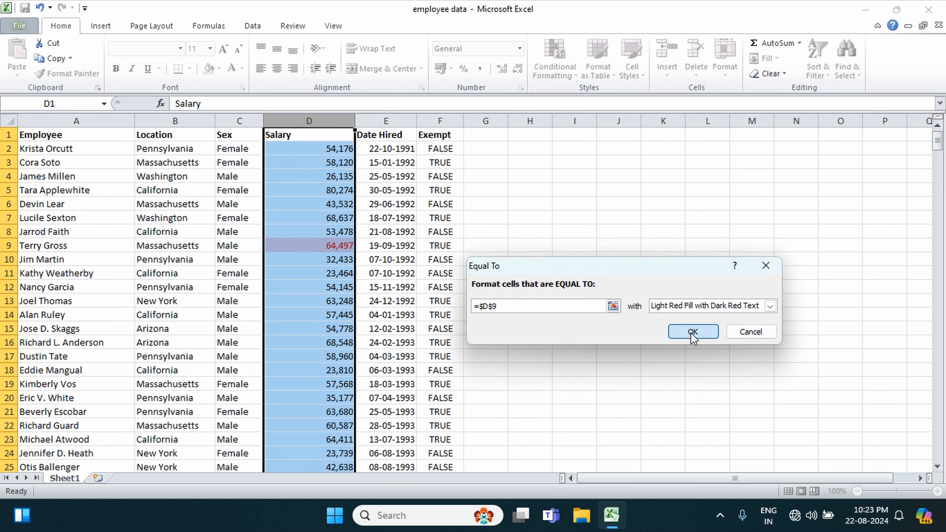
pyautogui.scroll(-3, 761, 313)
pyautogui.scroll(-20, 762, 313)
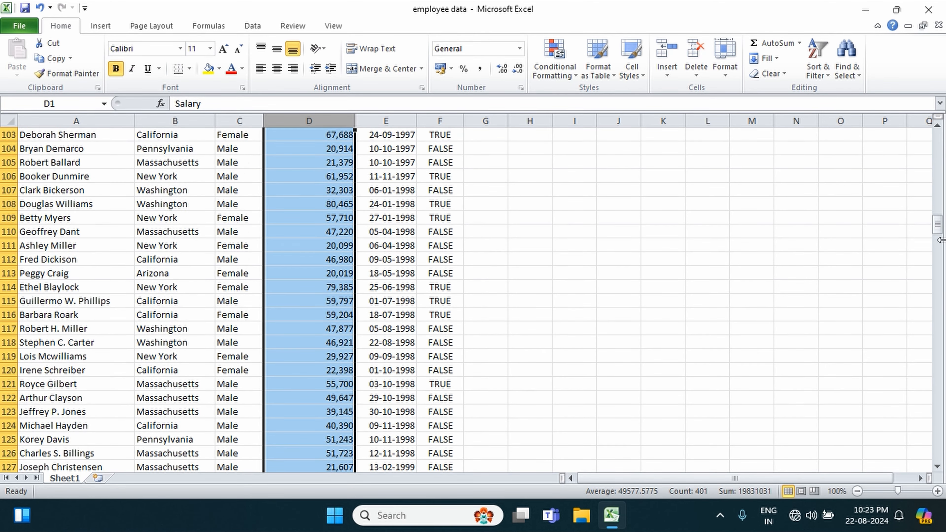
pyautogui.moveTo(939, 224); pyautogui.dragTo(931, 145)
pyautogui.click(566, 66)
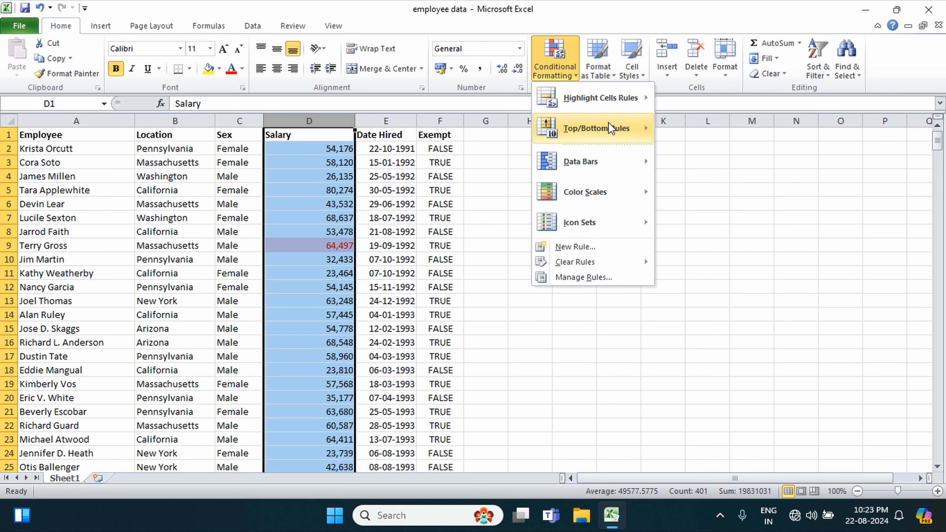
pyautogui.moveTo(600, 97)
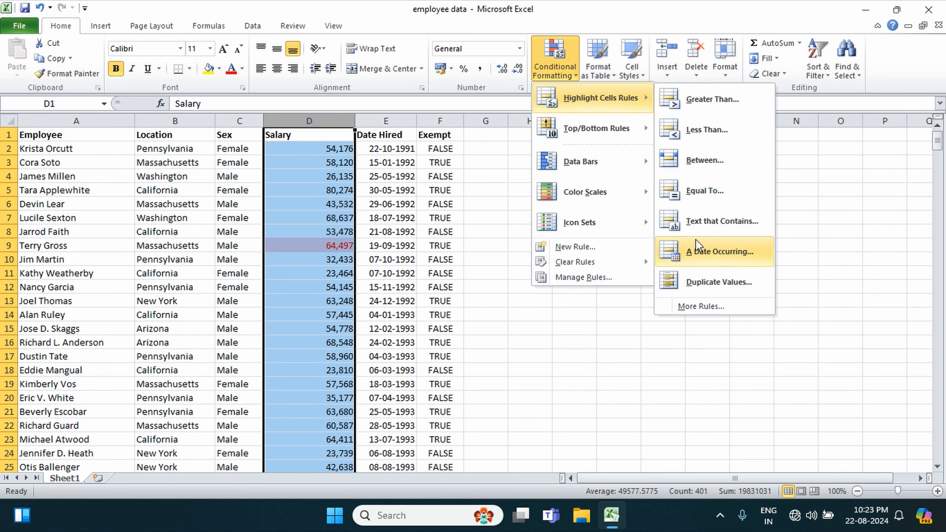
pyautogui.click(323, 121)
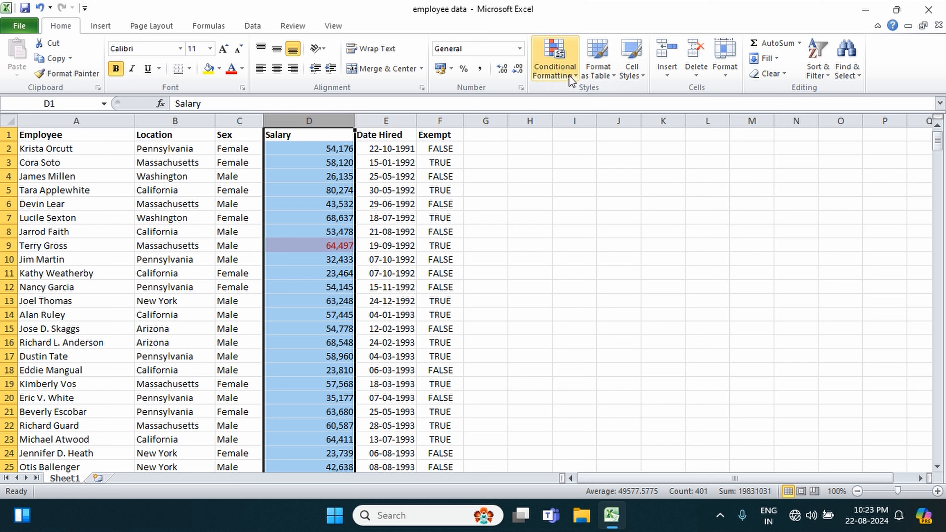
# - Clear all conditional formatting rules from the entire sheet and deselect the Salary column
pyautogui.click(555, 62)
pyautogui.moveTo(589, 262)
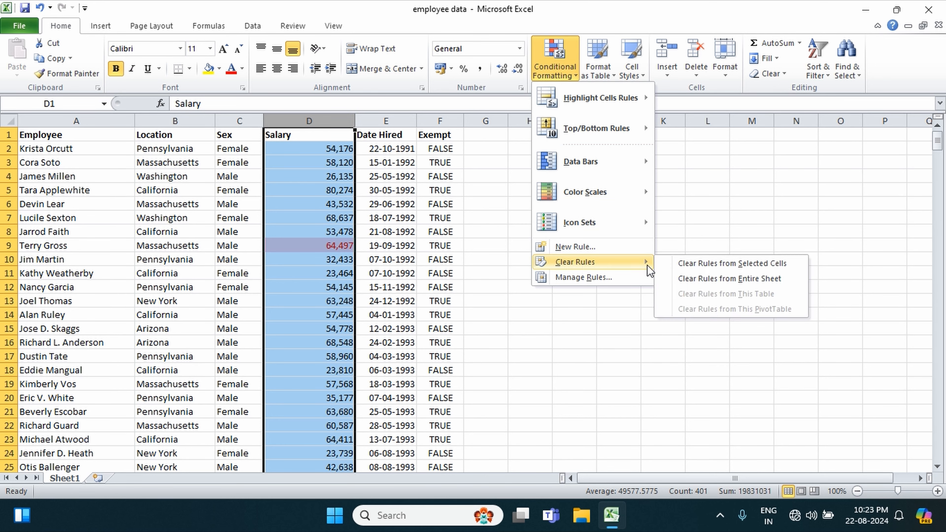
pyautogui.click(696, 279)
pyautogui.click(663, 218)
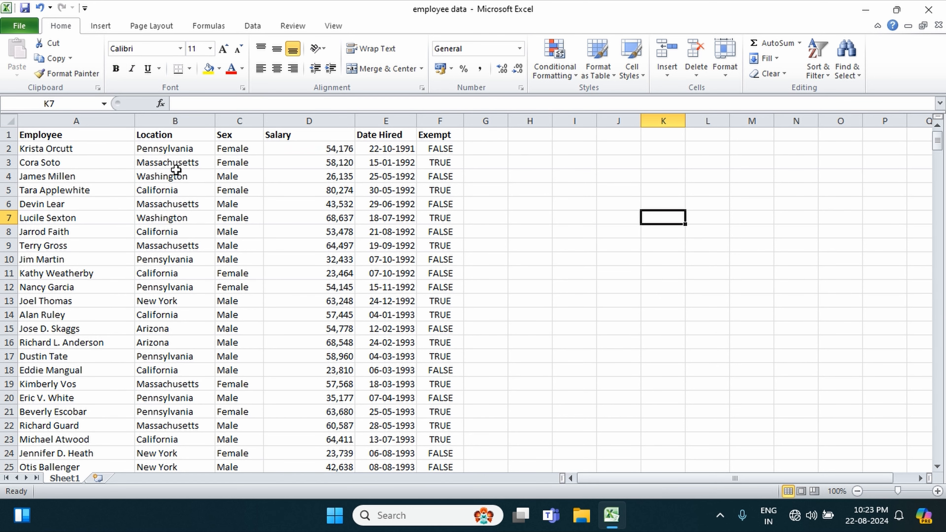
# - Highlight cells in the entire Location column containing the text of cell B11 (=$B$11) using Light Red Fill with Dark Red Text
pyautogui.click(171, 129)
pyautogui.click(175, 121)
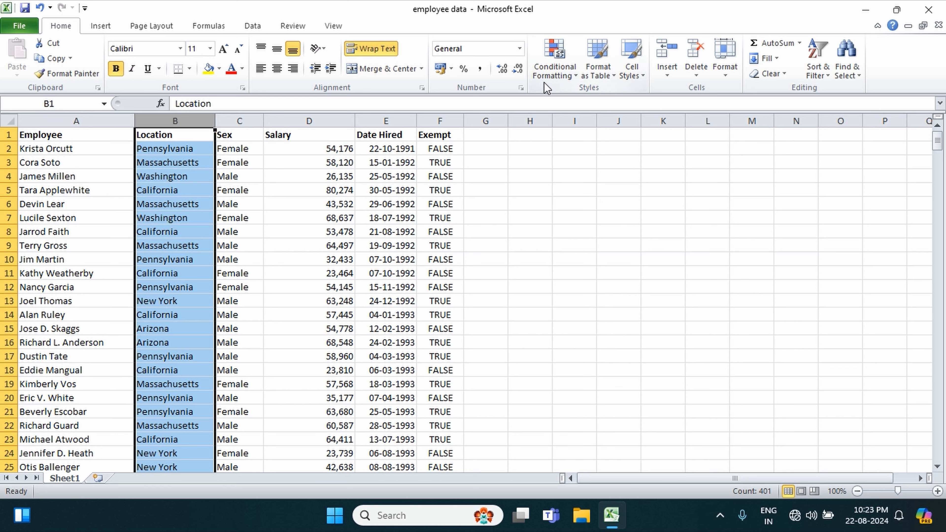
pyautogui.click(553, 71)
pyautogui.moveTo(583, 108)
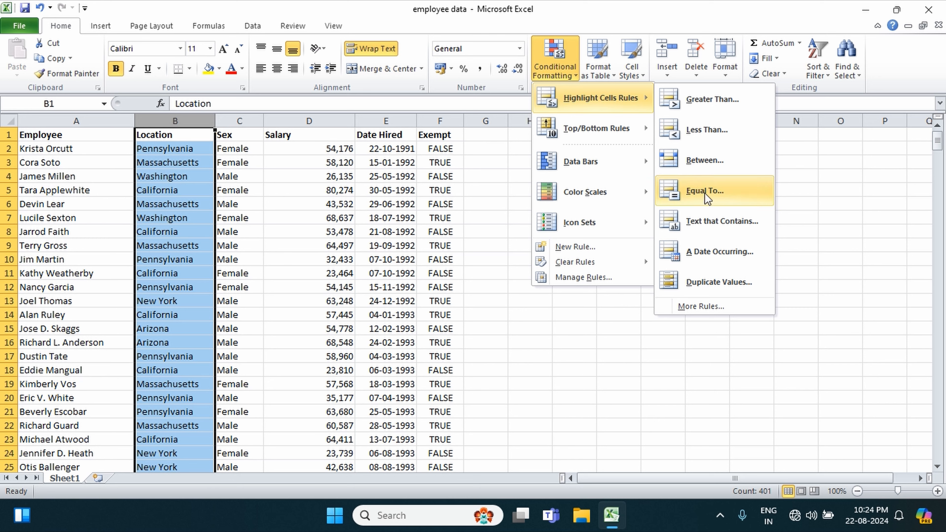
pyautogui.click(712, 219)
pyautogui.click(540, 306)
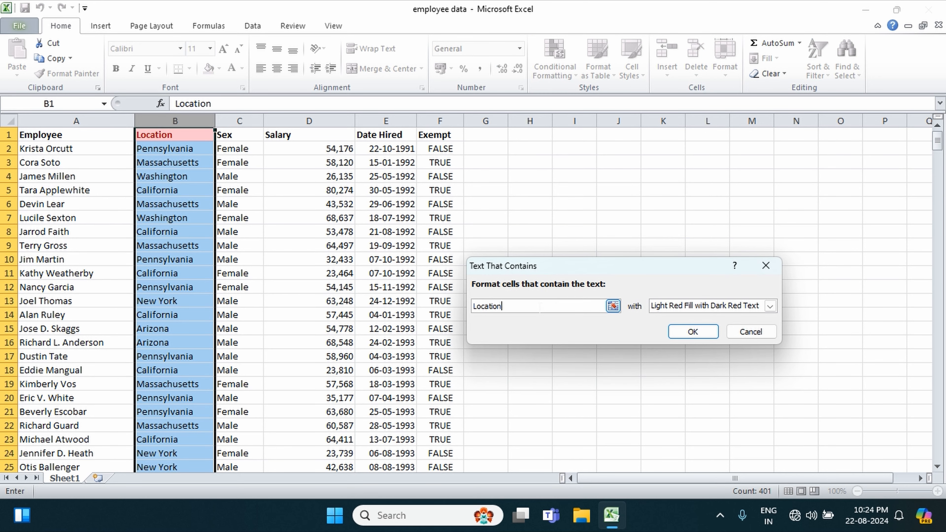
pyautogui.press('BackSpace')
pyautogui.press('BackSpace')
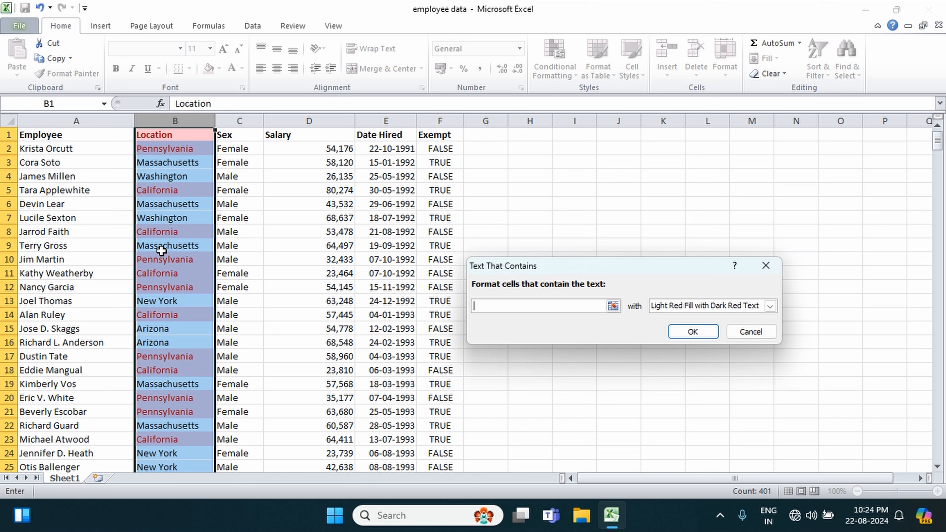
pyautogui.click(171, 247)
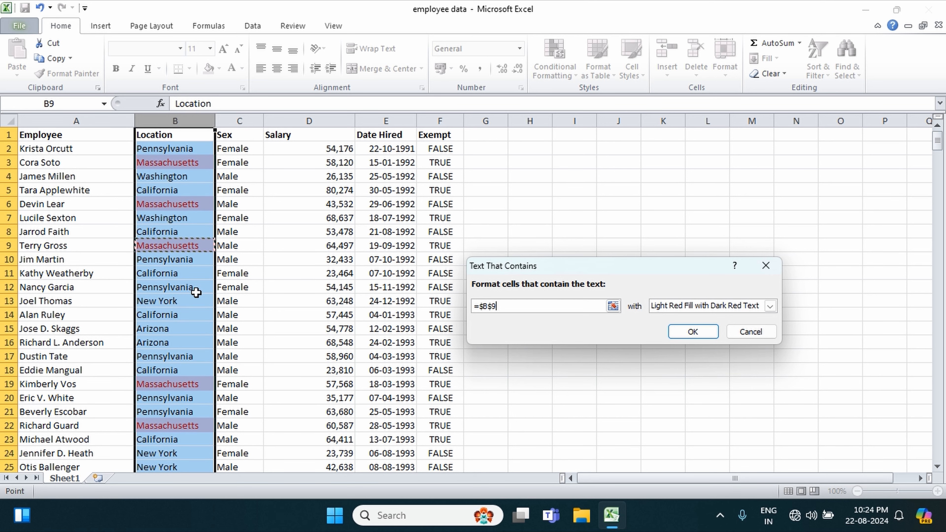
pyautogui.click(164, 275)
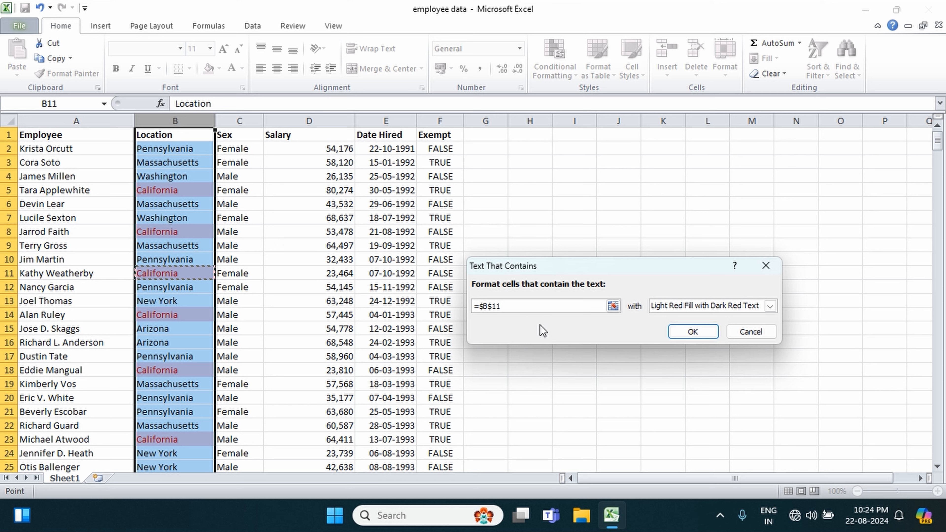
pyautogui.click(679, 337)
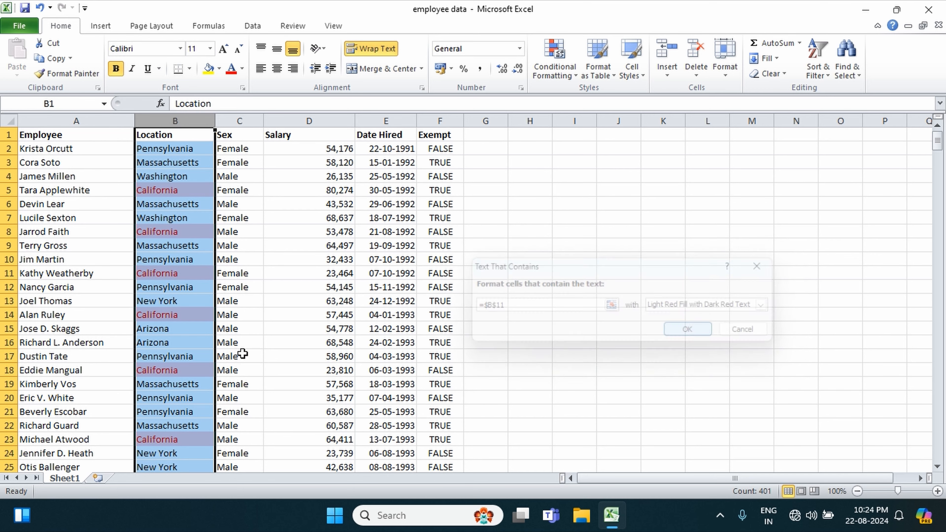
pyautogui.click(150, 276)
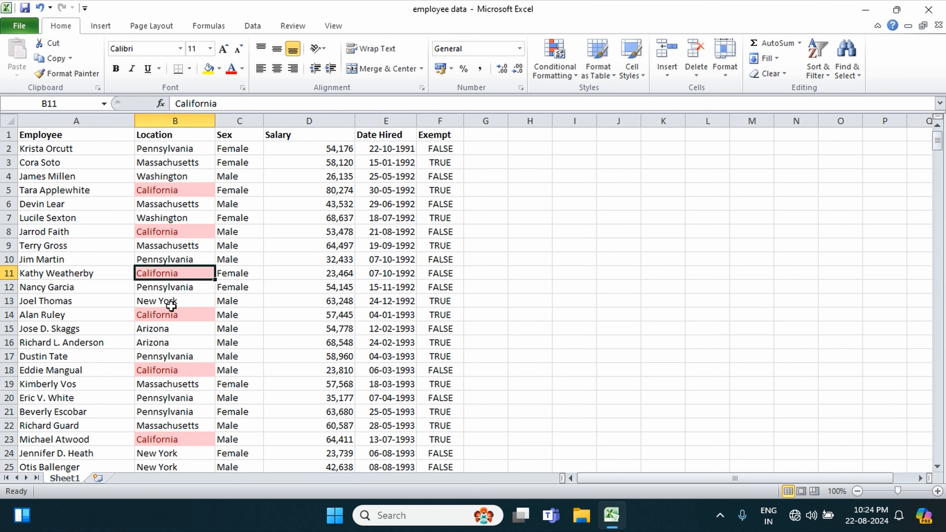
pyautogui.click(173, 199)
pyautogui.click(179, 190)
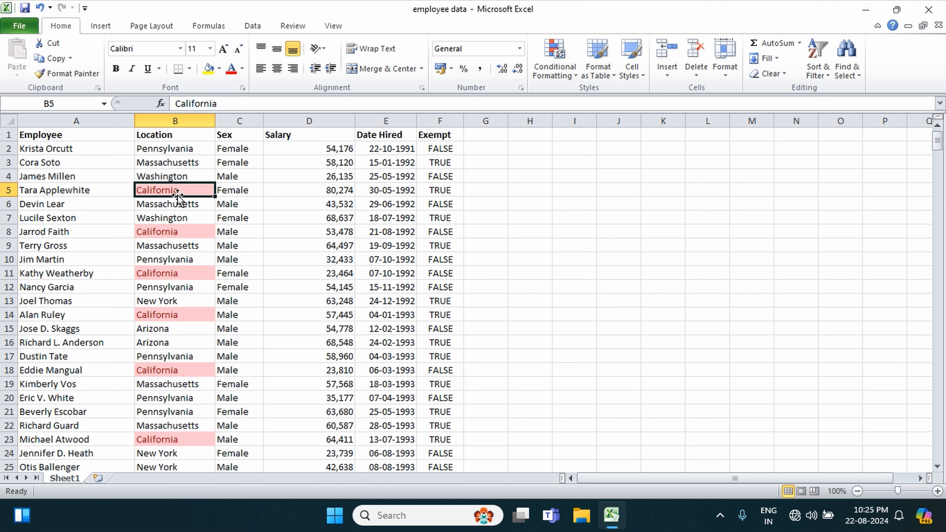
# - Highlight cells containing the text Arizona in the entire Location column using Yellow Fill with Dark Yellow Text
pyautogui.click(598, 71)
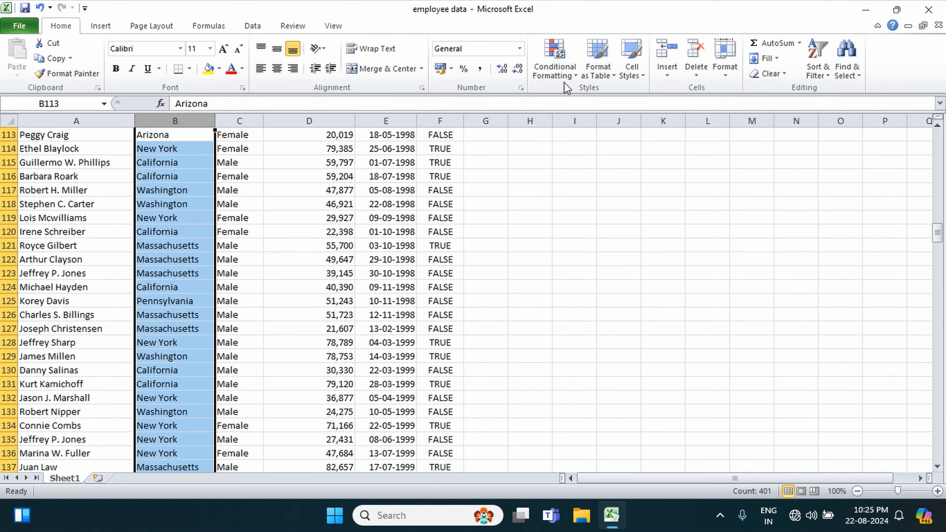
pyautogui.click(562, 75)
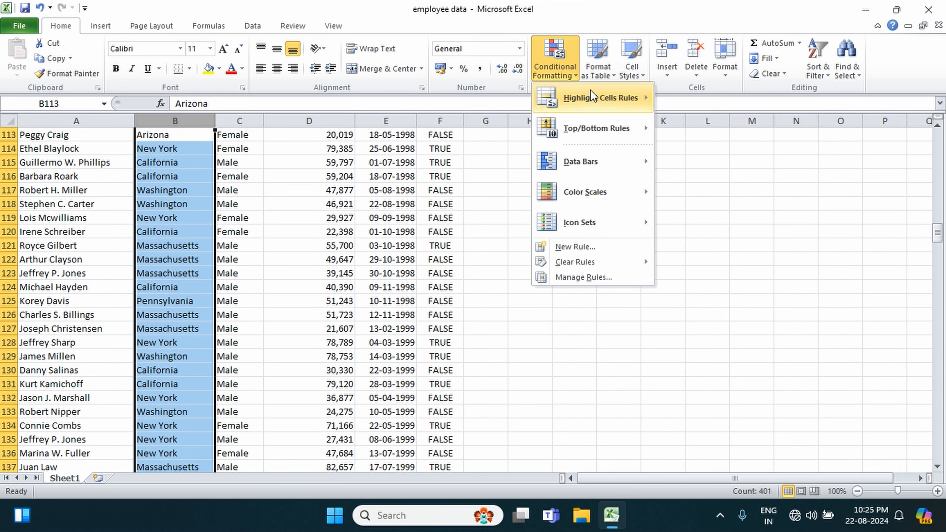
pyautogui.moveTo(600, 97)
pyautogui.click(708, 226)
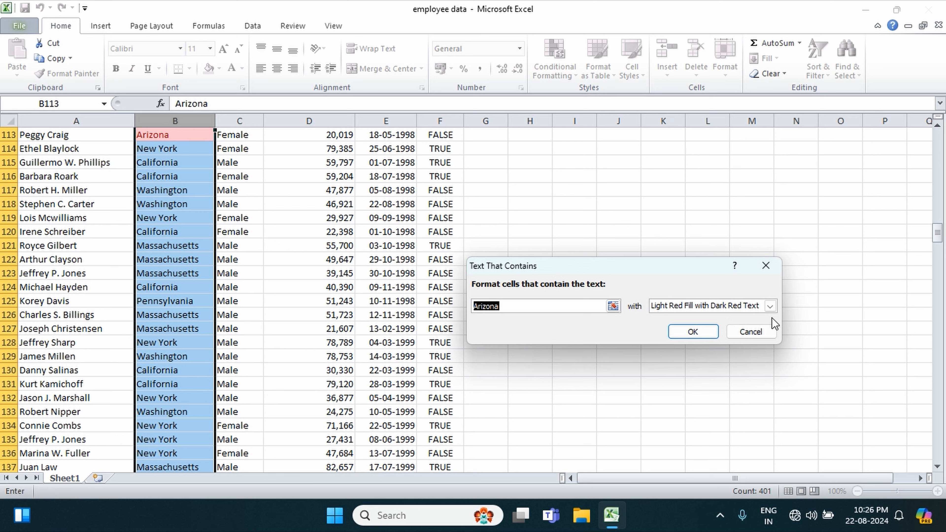
pyautogui.click(769, 309)
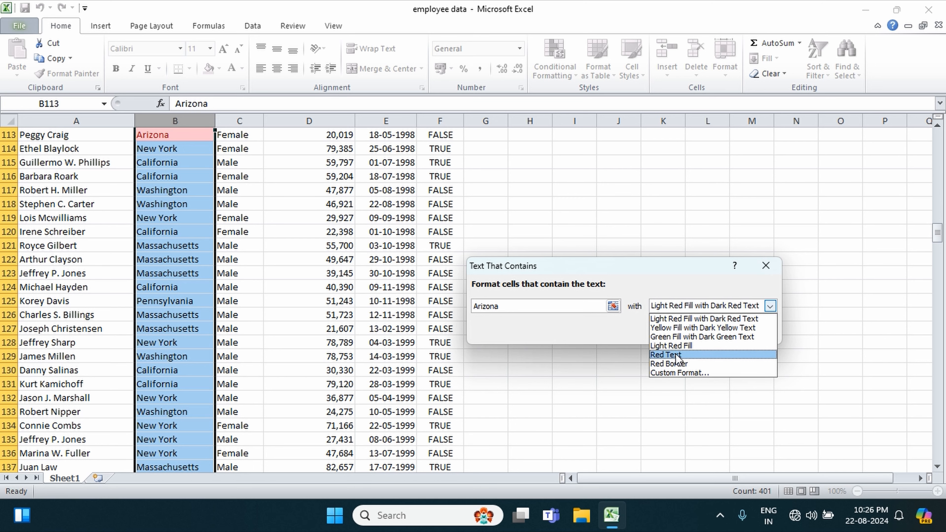
pyautogui.click(684, 328)
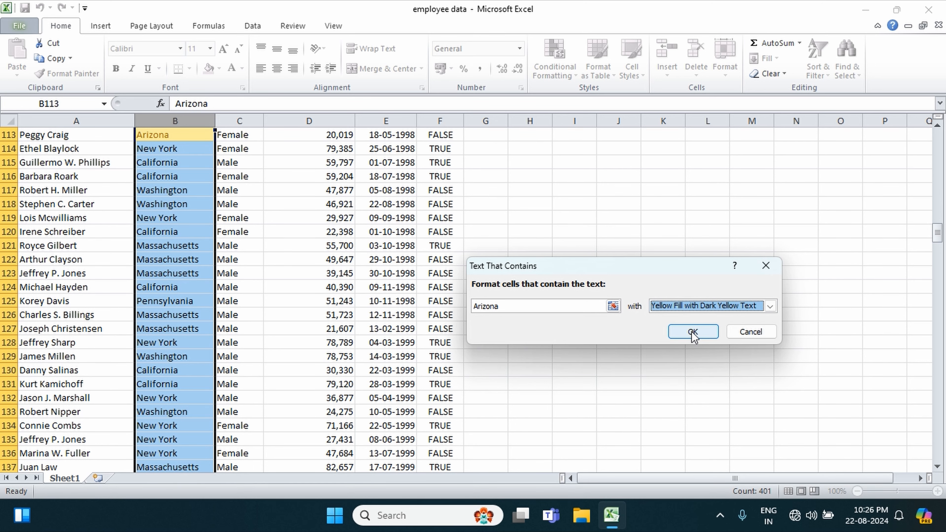
pyautogui.click(692, 332)
# - Examine the highlighted Arizona cells throughout the Location column
pyautogui.scroll(-18, 519, 289)
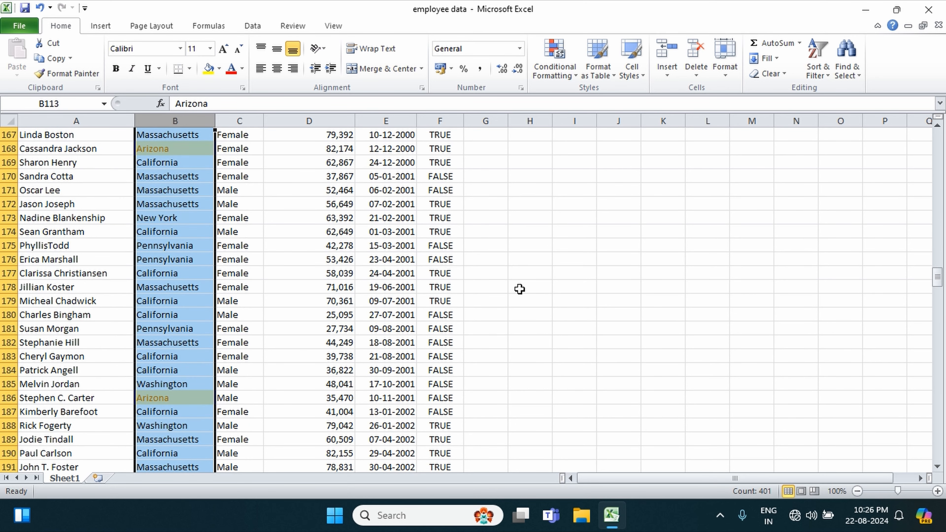
pyautogui.scroll(2, 519, 289)
pyautogui.click(157, 241)
pyautogui.click(179, 233)
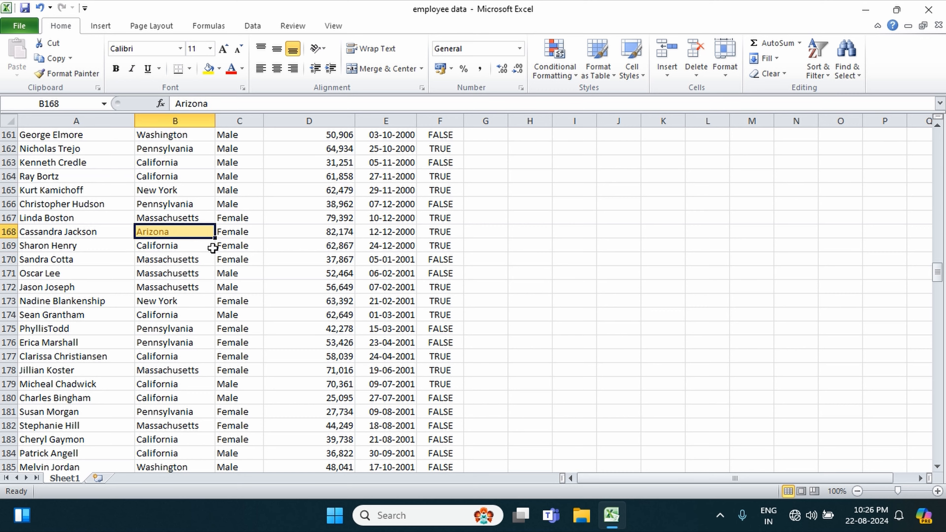
pyautogui.scroll(13, 260, 247)
pyautogui.scroll(7, 224, 298)
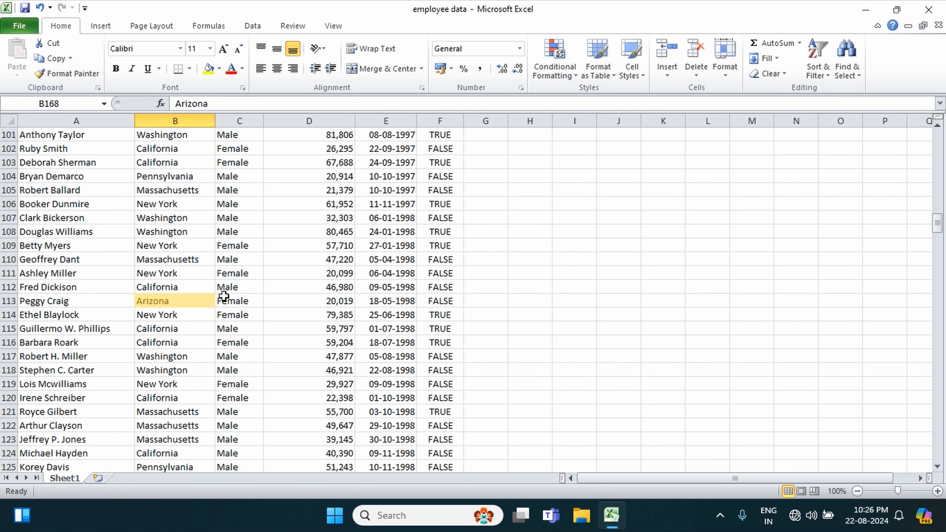
pyautogui.click(176, 296)
pyautogui.scroll(7, 329, 285)
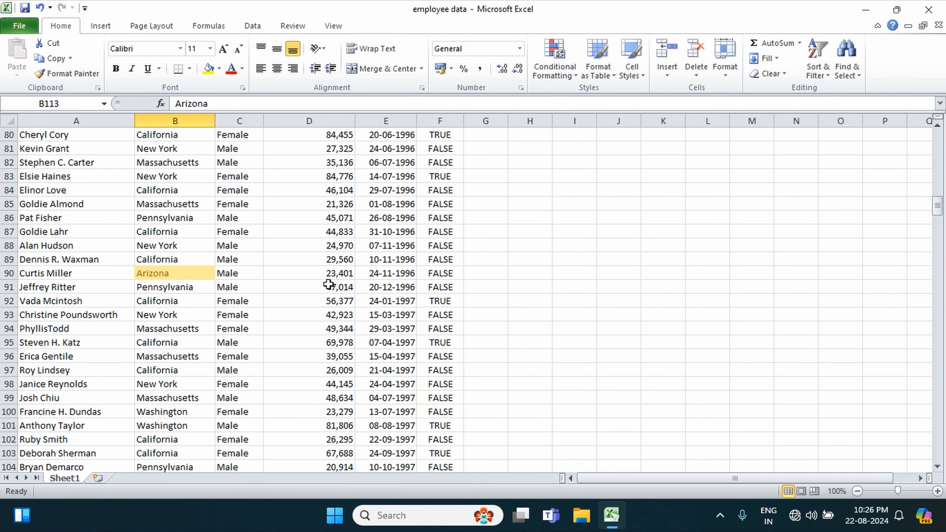
pyautogui.click(173, 273)
pyautogui.scroll(11, 256, 259)
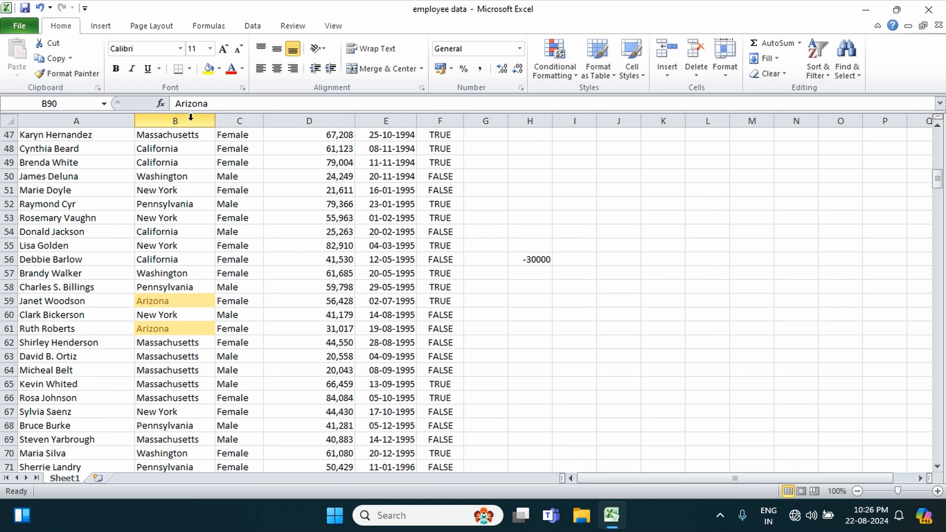
pyautogui.click(175, 121)
pyautogui.click(572, 75)
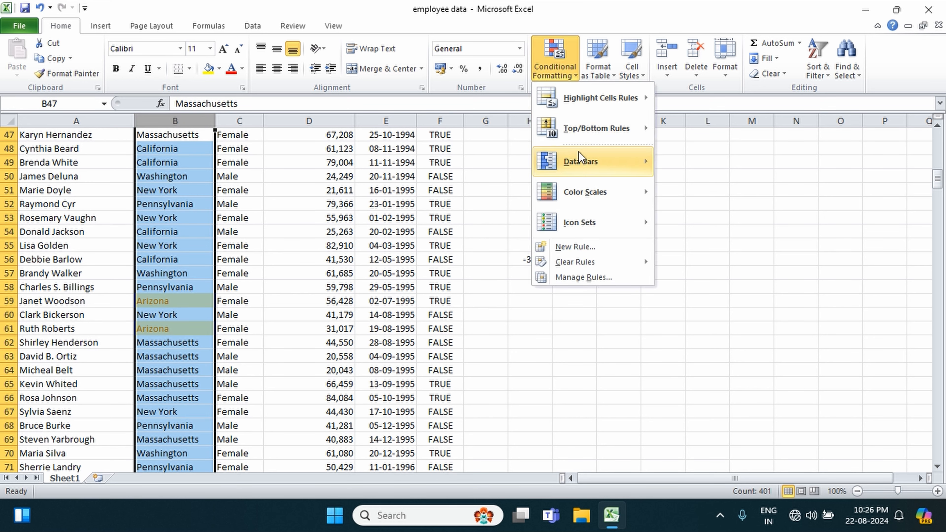
pyautogui.moveTo(625, 265)
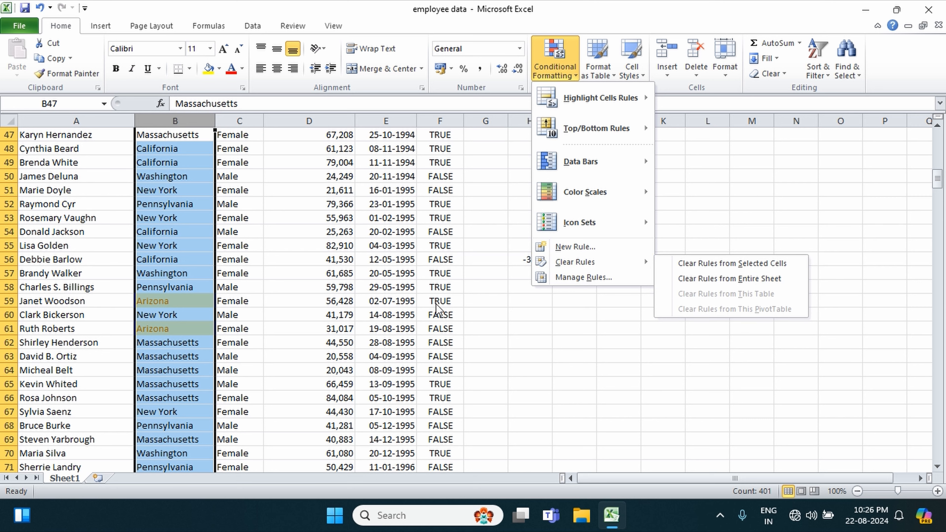
pyautogui.click(169, 301)
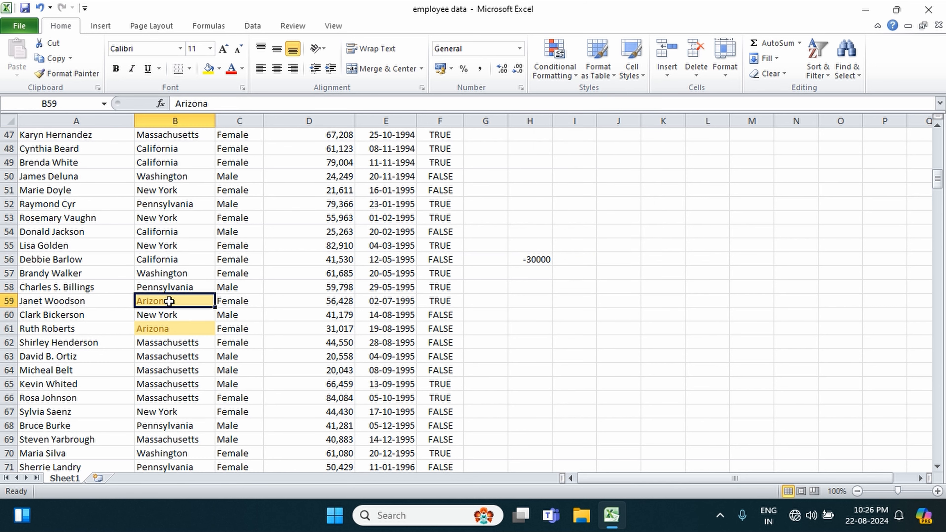
# - Highlight cells containing the text New York in the entire Location column using Green Fill with Dark Green Text, and deselect the column
pyautogui.click(175, 204)
pyautogui.click(553, 66)
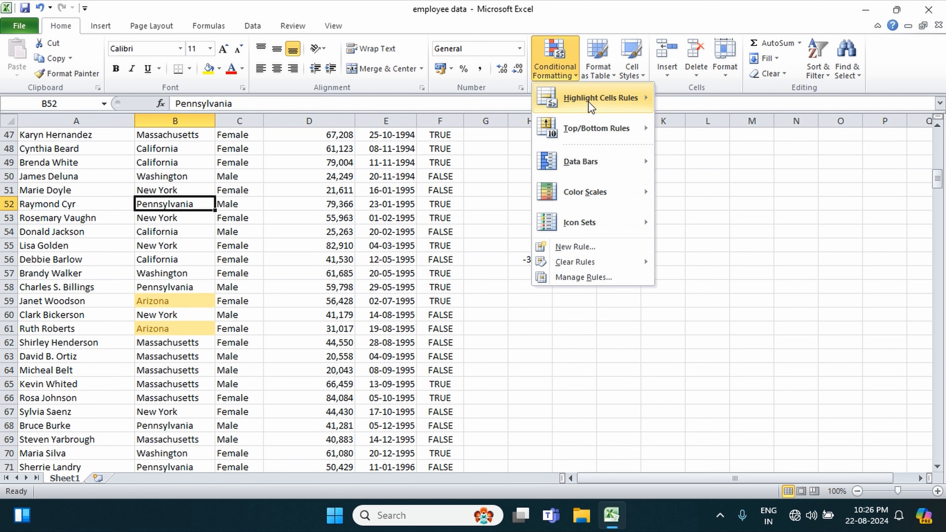
pyautogui.moveTo(620, 101)
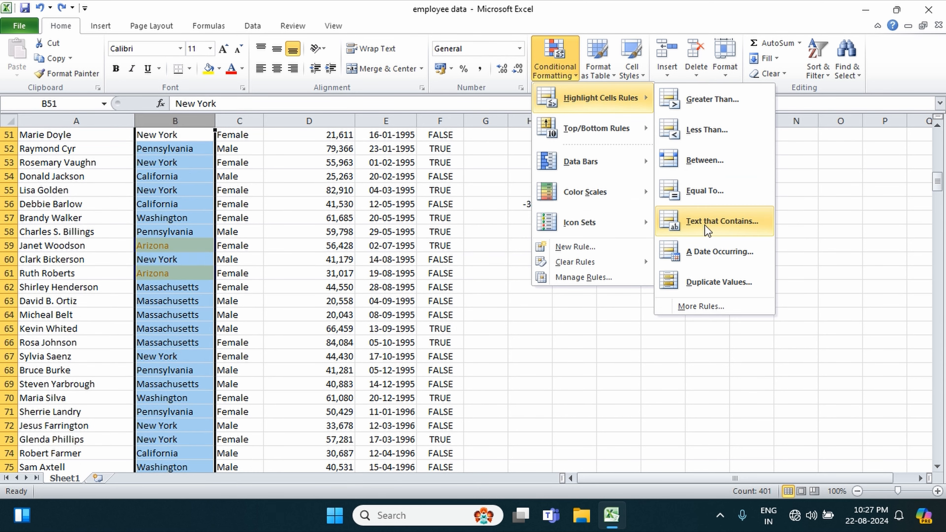
pyautogui.click(704, 222)
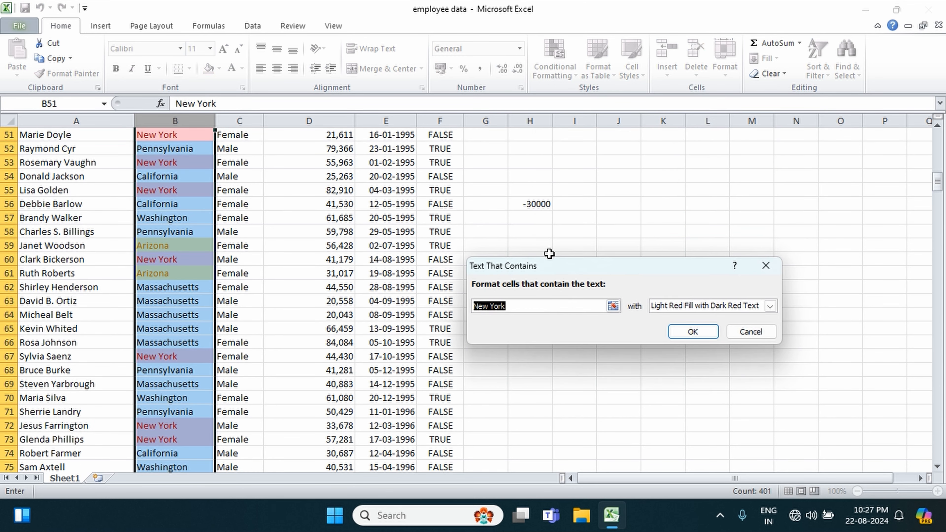
pyautogui.click(750, 309)
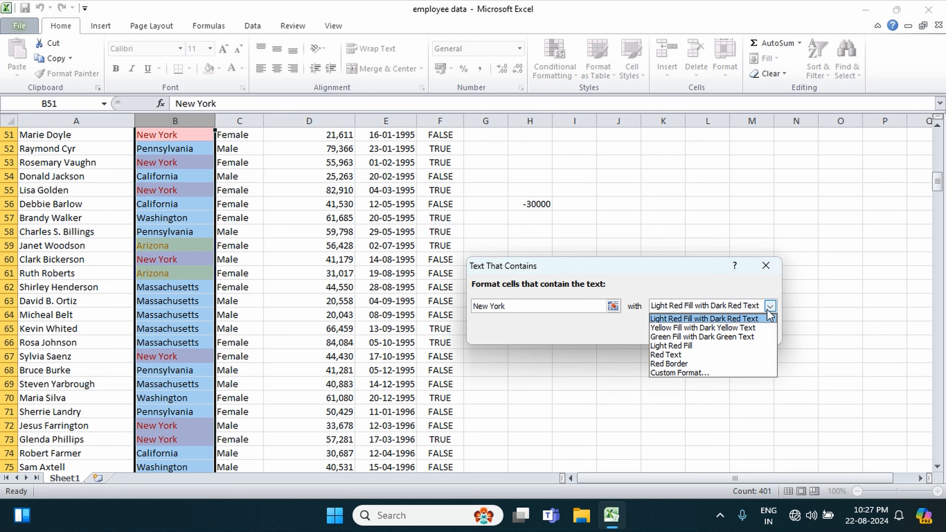
pyautogui.click(698, 339)
pyautogui.click(692, 337)
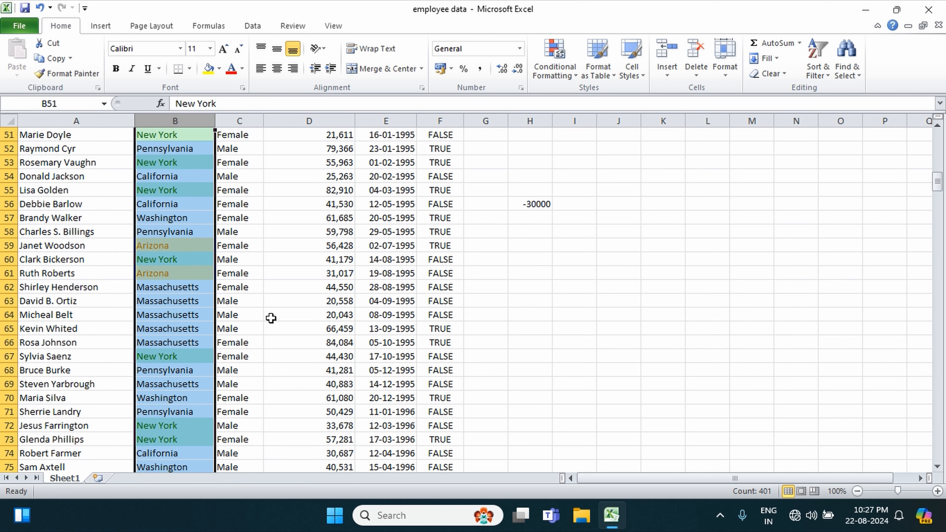
pyautogui.click(191, 309)
pyautogui.click(174, 201)
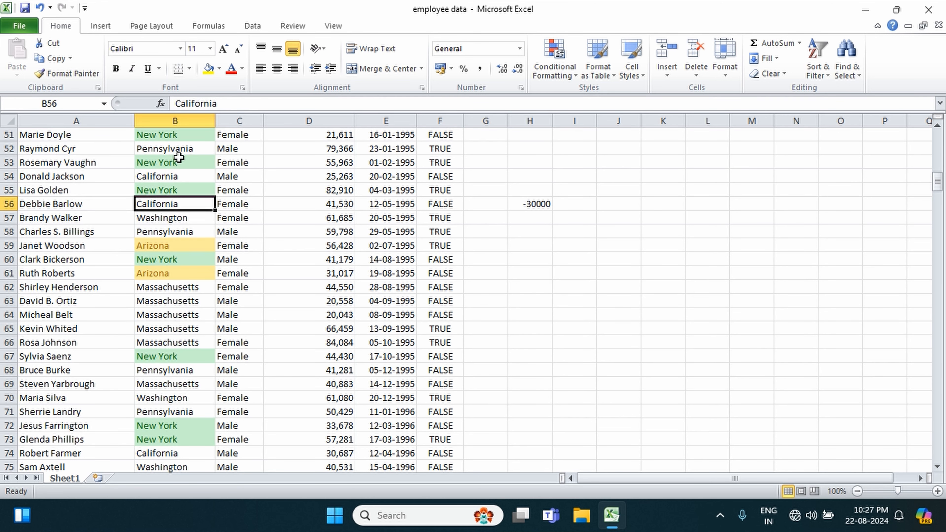
pyautogui.click(179, 136)
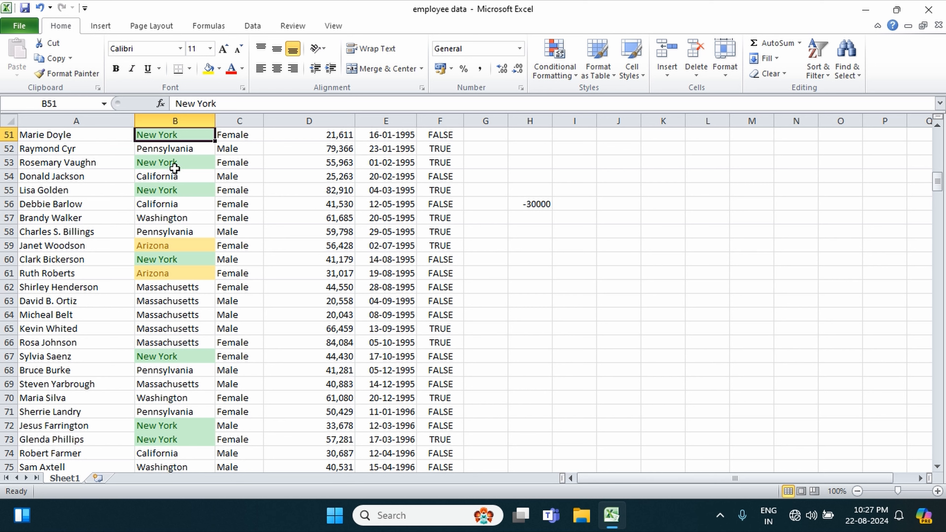
pyautogui.click(175, 163)
pyautogui.click(178, 191)
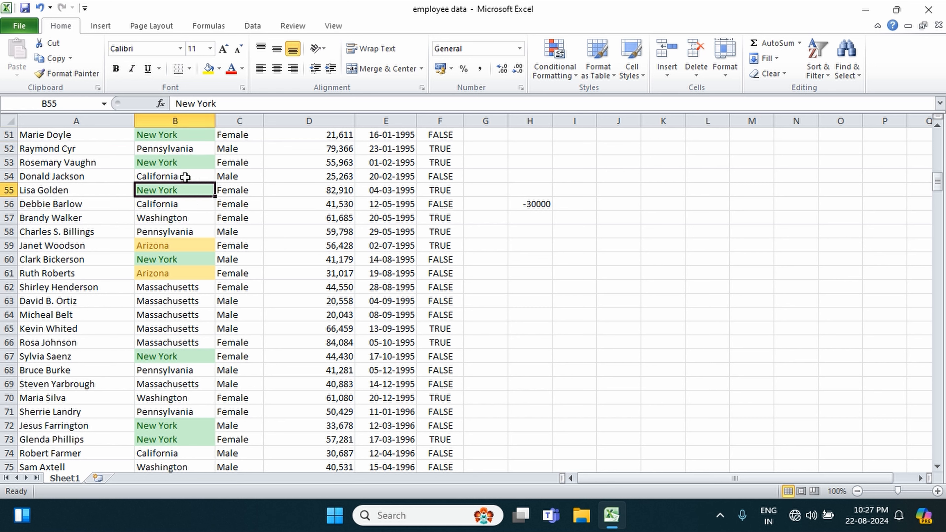
pyautogui.click(193, 176)
pyautogui.click(175, 120)
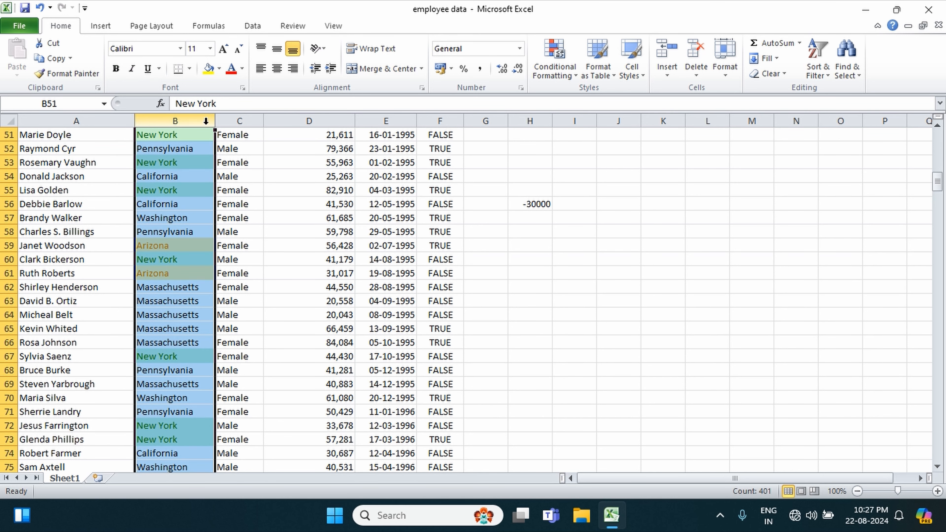
pyautogui.scroll(1, 341, 204)
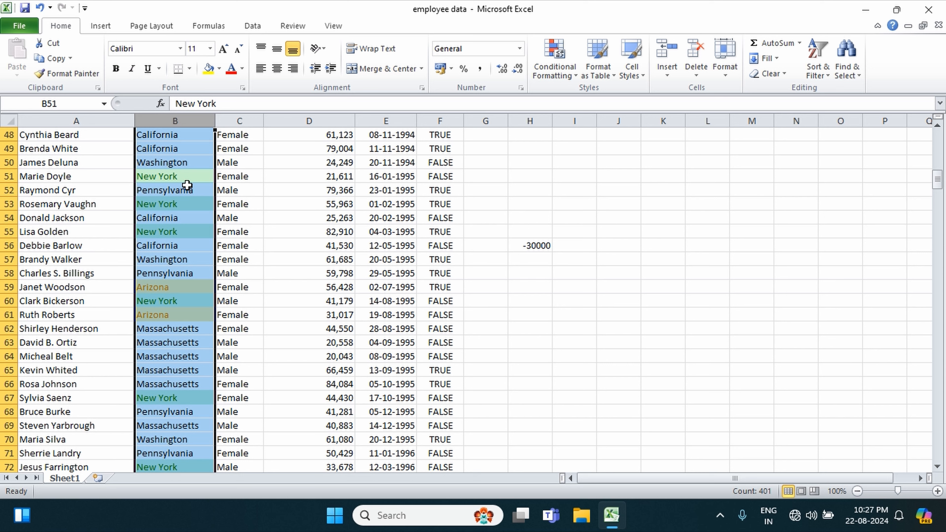
pyautogui.click(165, 218)
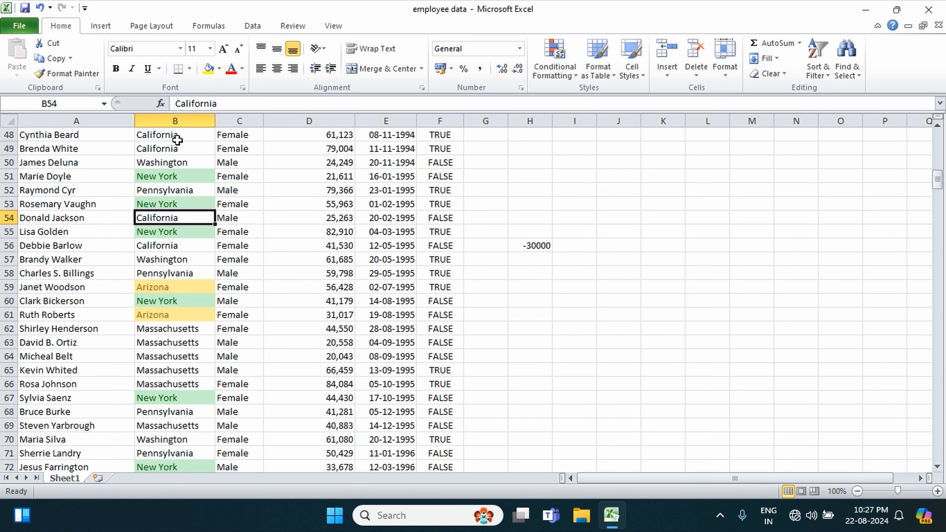
# - Start a Text that Contains highlight rule for California on the entire Location column
pyautogui.click(180, 121)
pyautogui.click(558, 69)
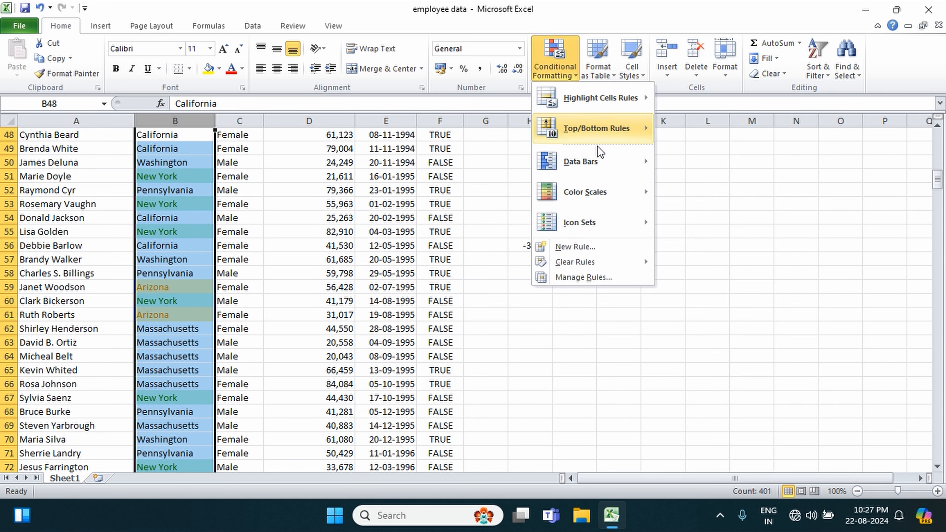
pyautogui.moveTo(612, 96)
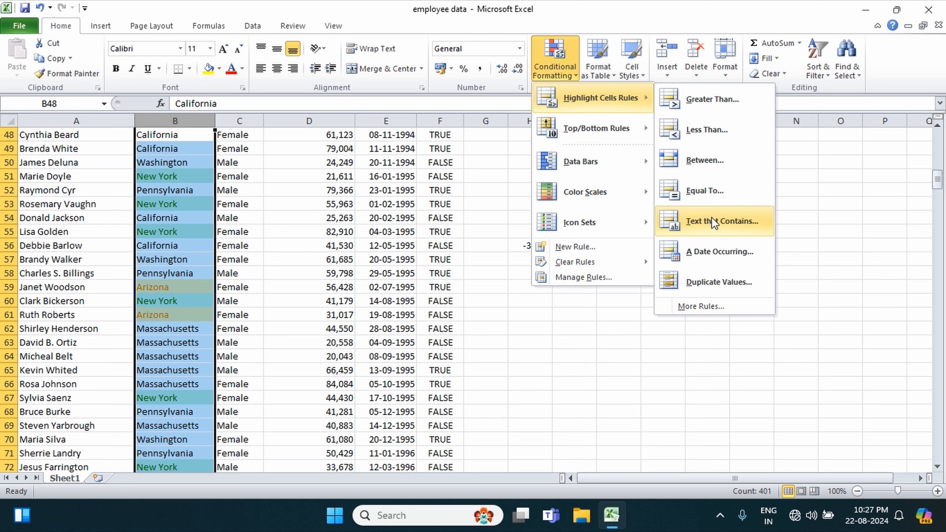
pyautogui.click(713, 221)
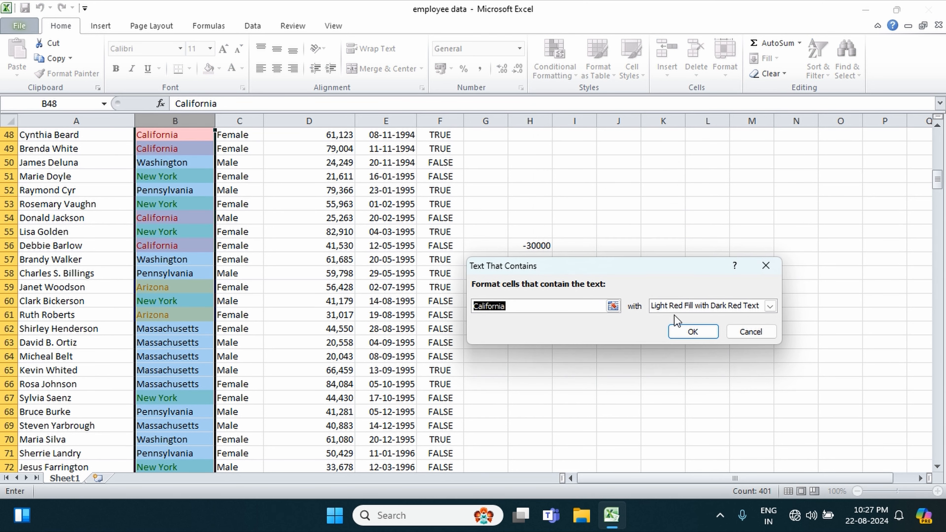
# - Try a custom format with a medium blue fill and italic font on the California rule, and switch back to the preset formats
pyautogui.click(770, 305)
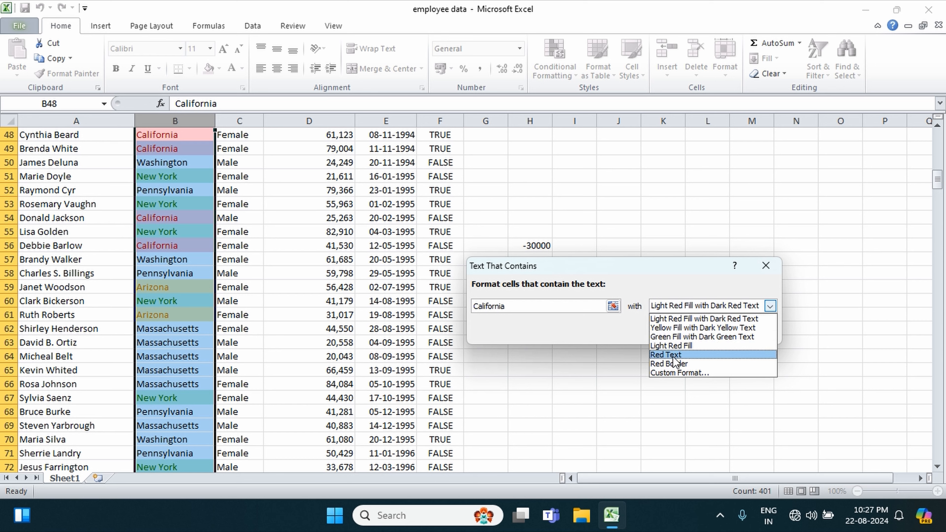
pyautogui.click(682, 373)
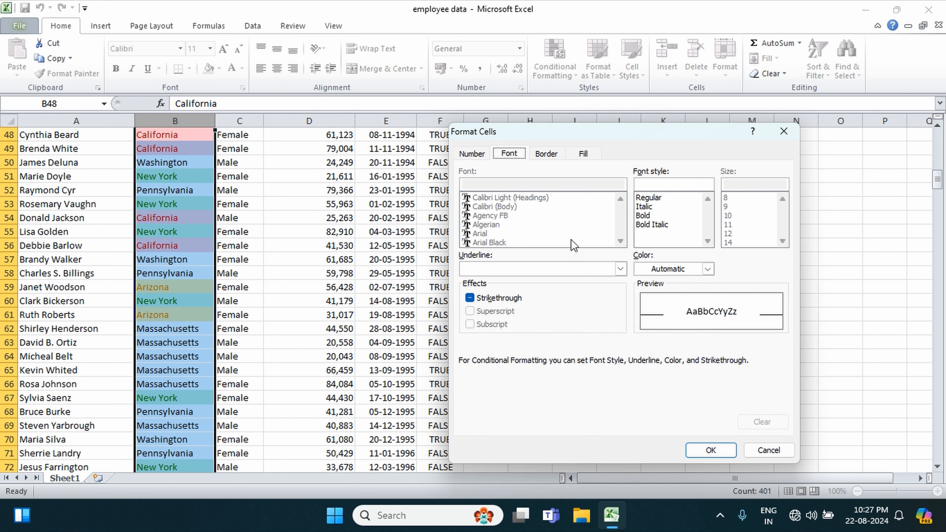
pyautogui.click(547, 154)
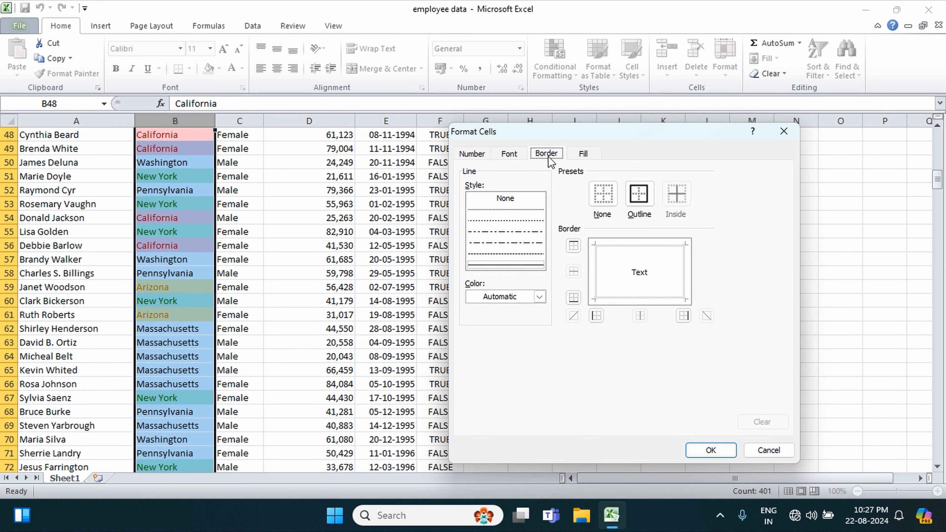
pyautogui.click(583, 154)
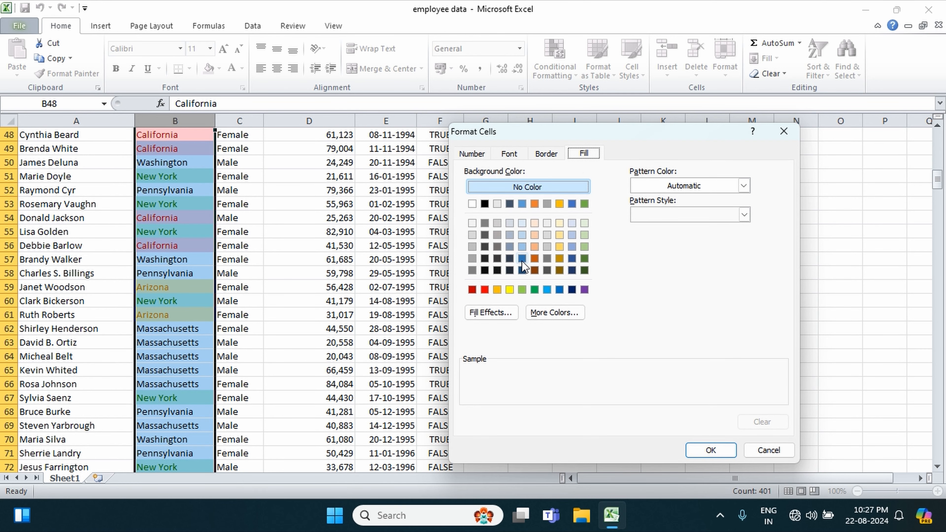
pyautogui.click(521, 258)
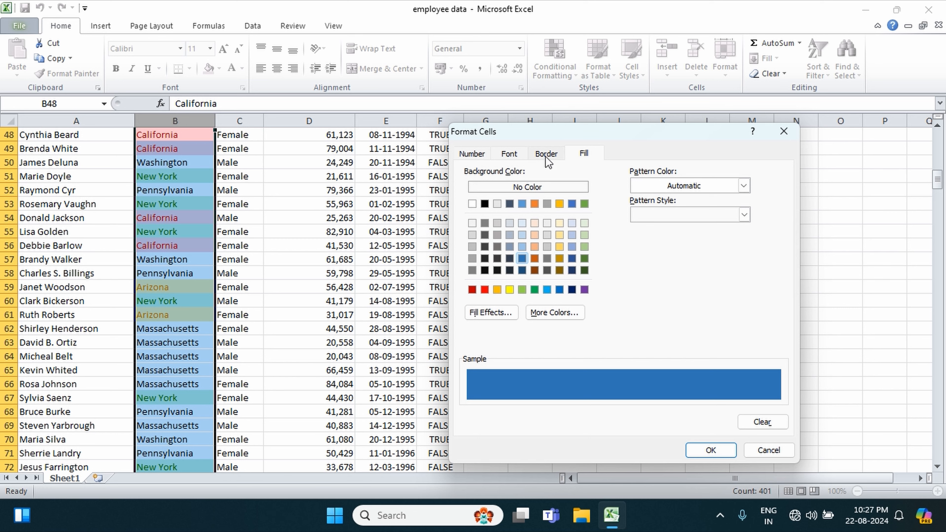
pyautogui.click(508, 155)
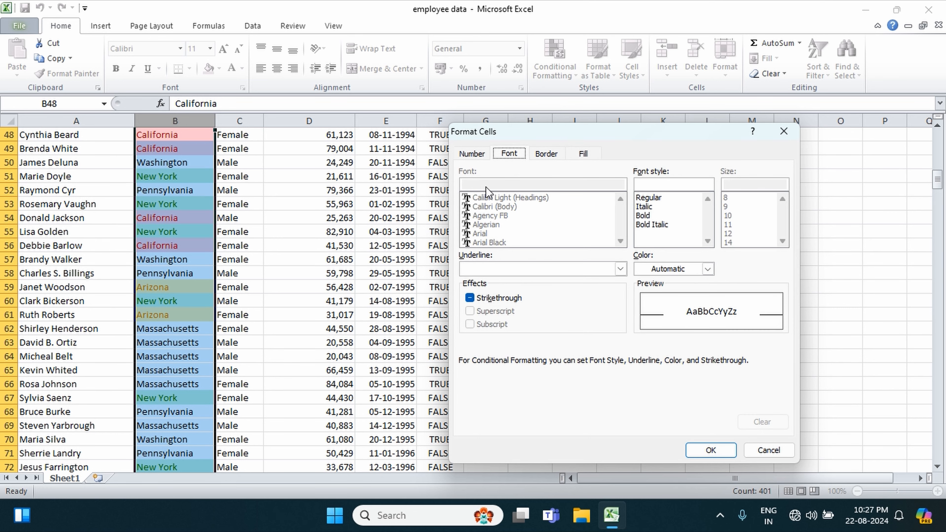
pyautogui.click(647, 207)
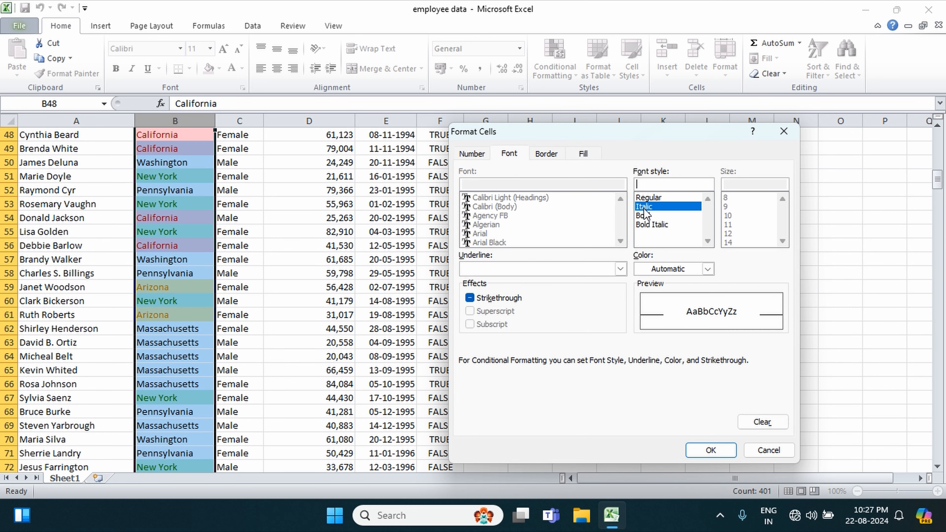
pyautogui.click(711, 450)
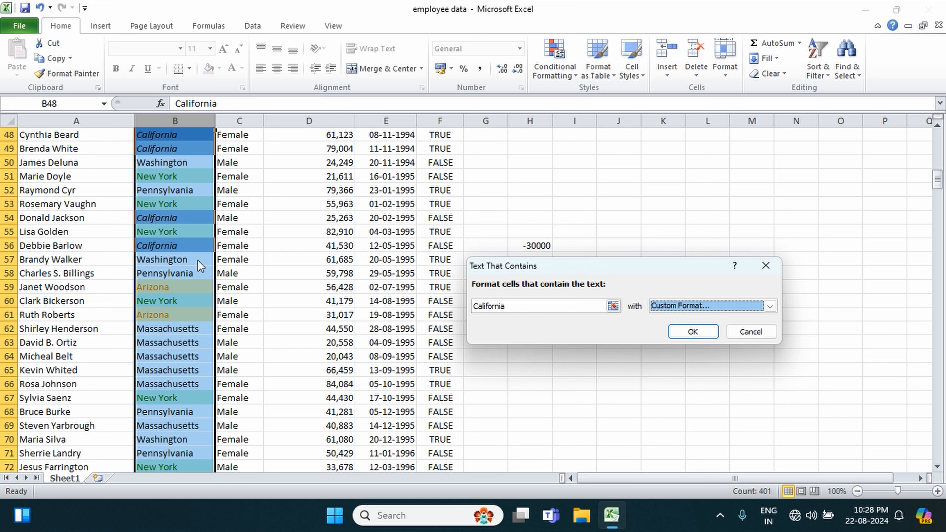
pyautogui.press('Up')
pyautogui.press('Up')
pyautogui.press('Up')
pyautogui.press('Up')
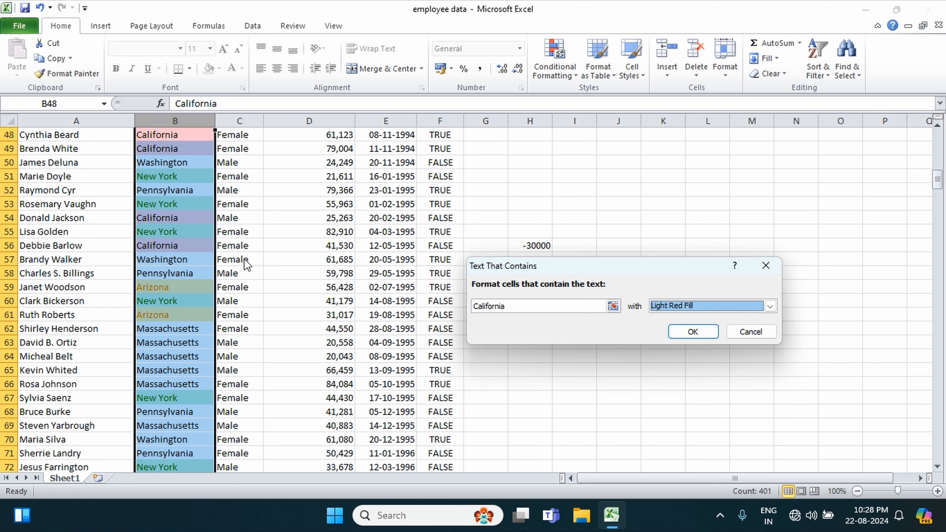
# - Highlight the cells containing California with a custom format of dark blue fill and italic font, and deselect the Location column
pyautogui.click(770, 306)
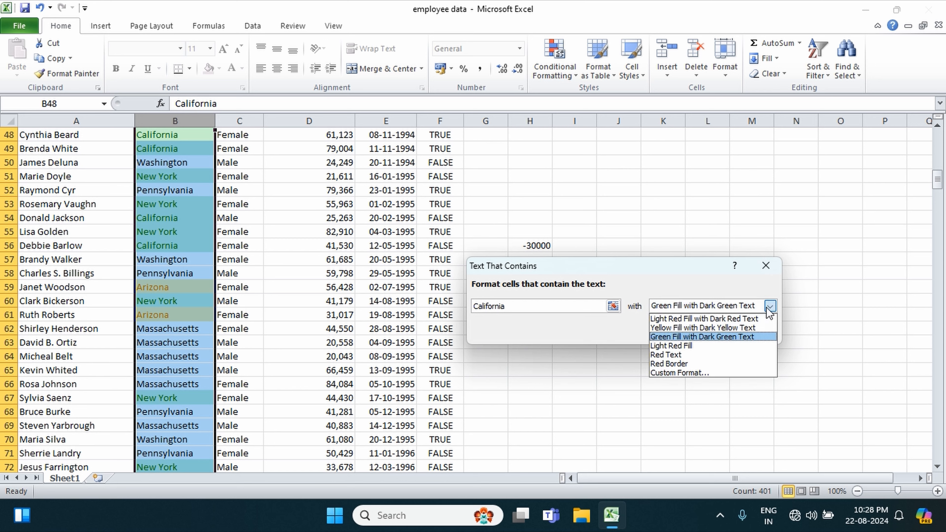
pyautogui.click(681, 372)
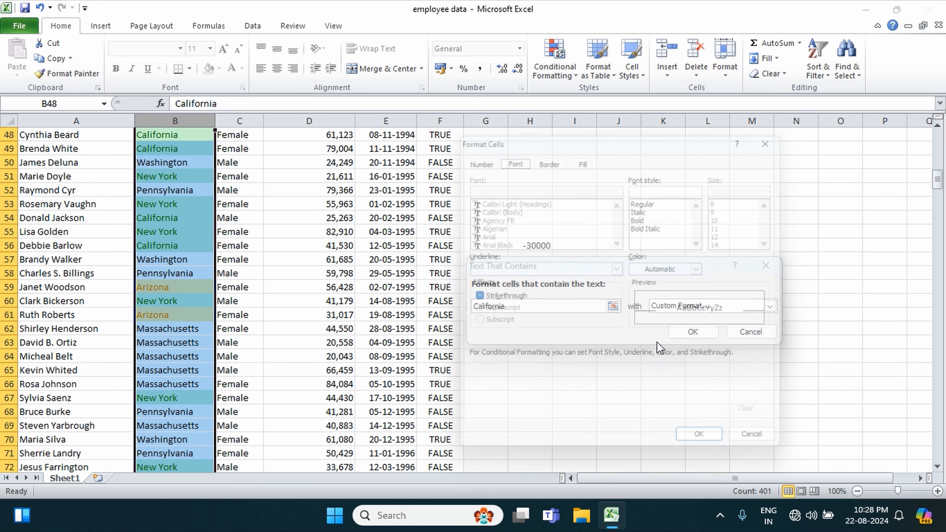
pyautogui.click(584, 153)
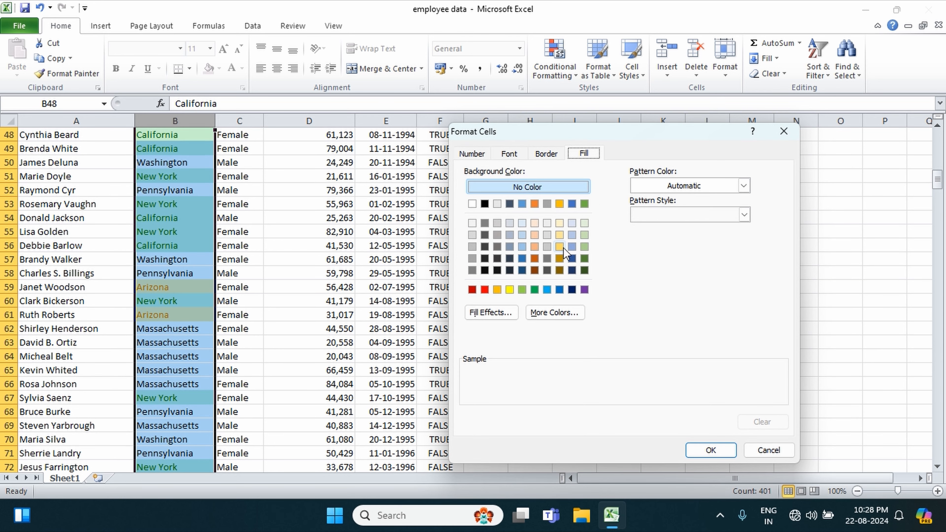
pyautogui.click(572, 289)
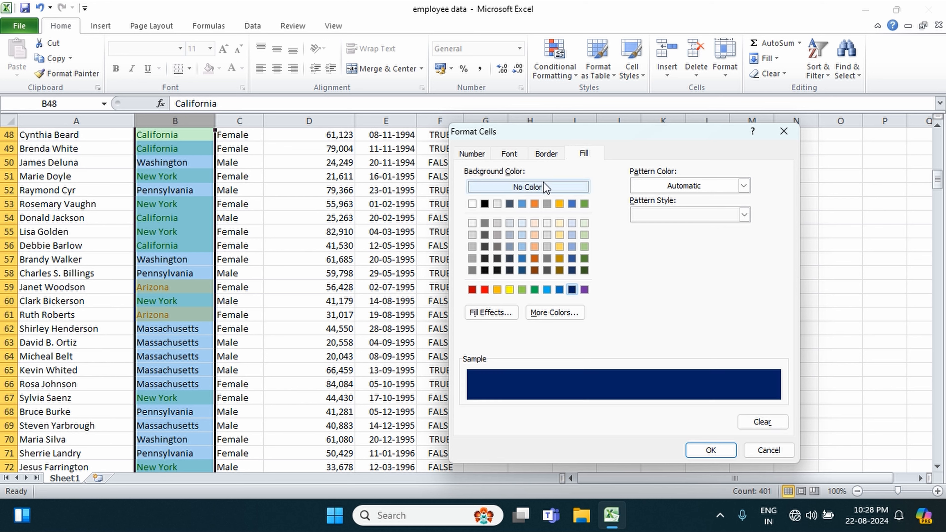
pyautogui.click(510, 154)
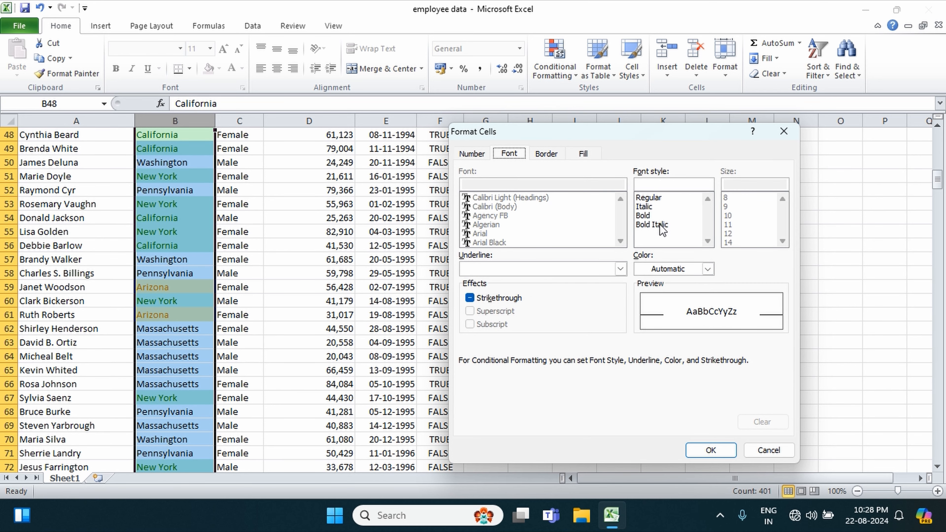
pyautogui.click(646, 208)
pyautogui.click(711, 450)
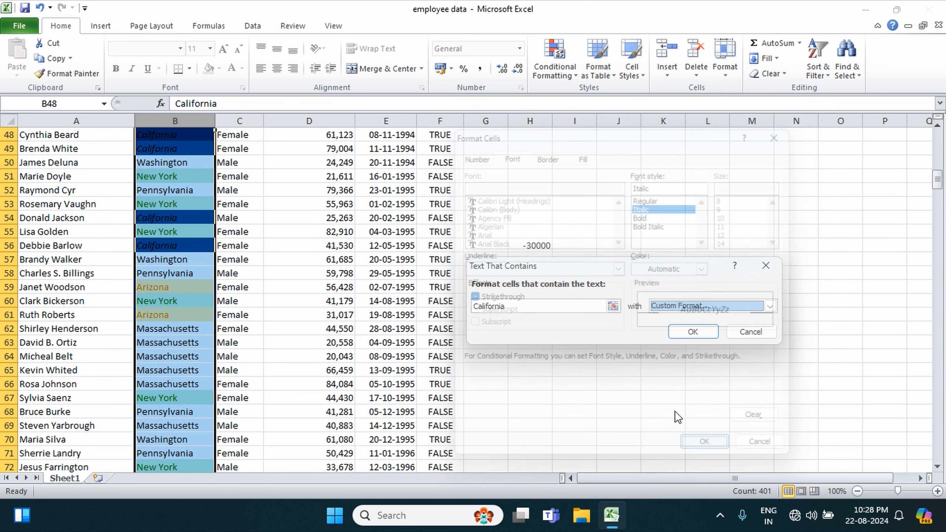
pyautogui.click(712, 335)
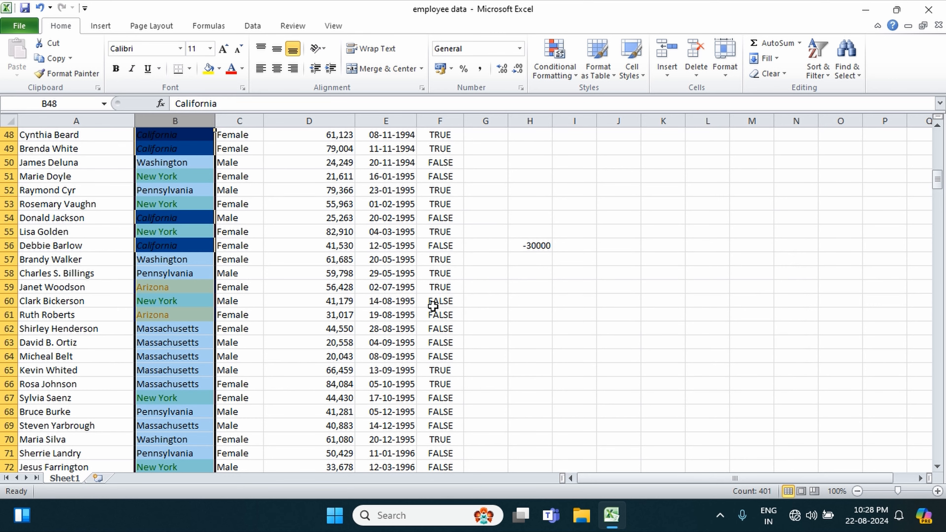
pyautogui.scroll(4, 388, 306)
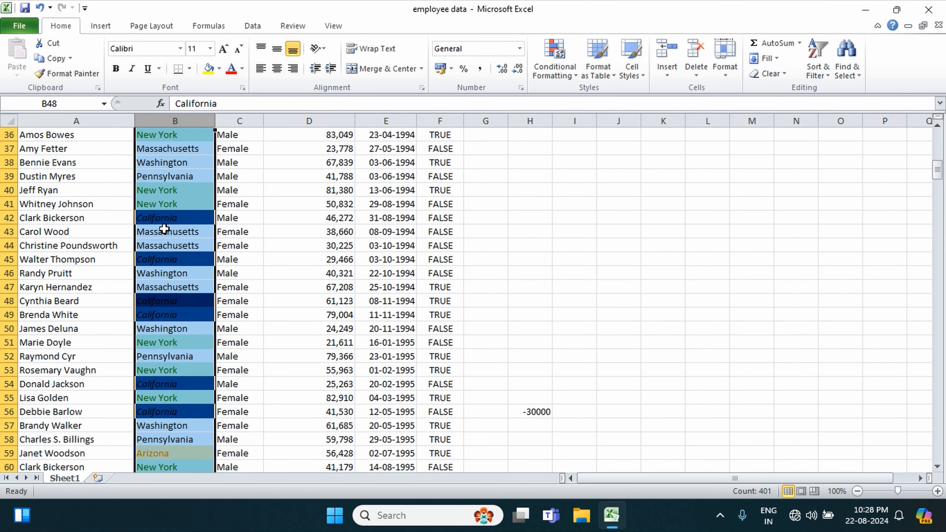
pyautogui.scroll(11, 219, 272)
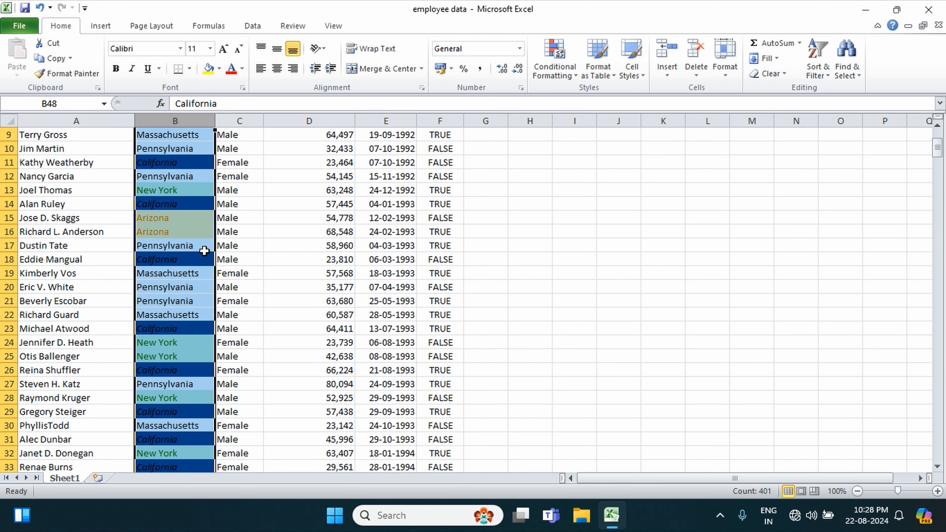
pyautogui.click(173, 209)
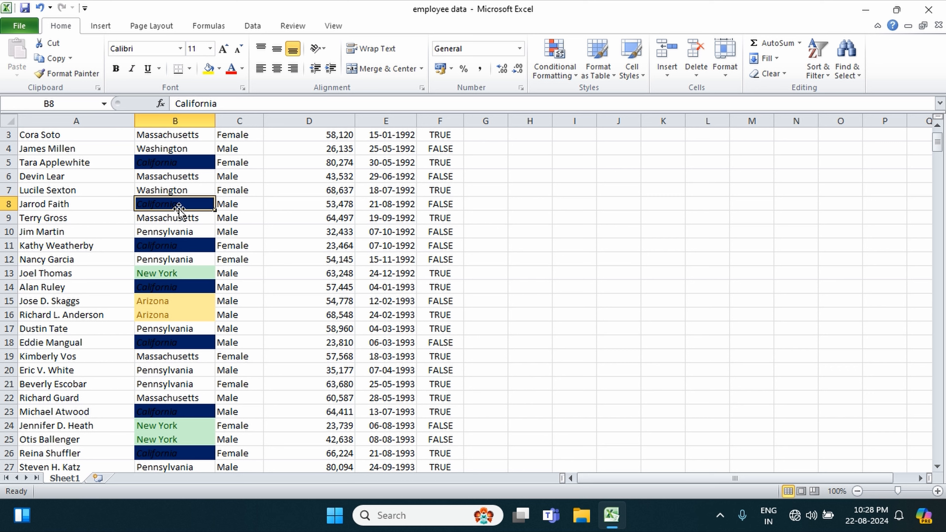
pyautogui.click(154, 160)
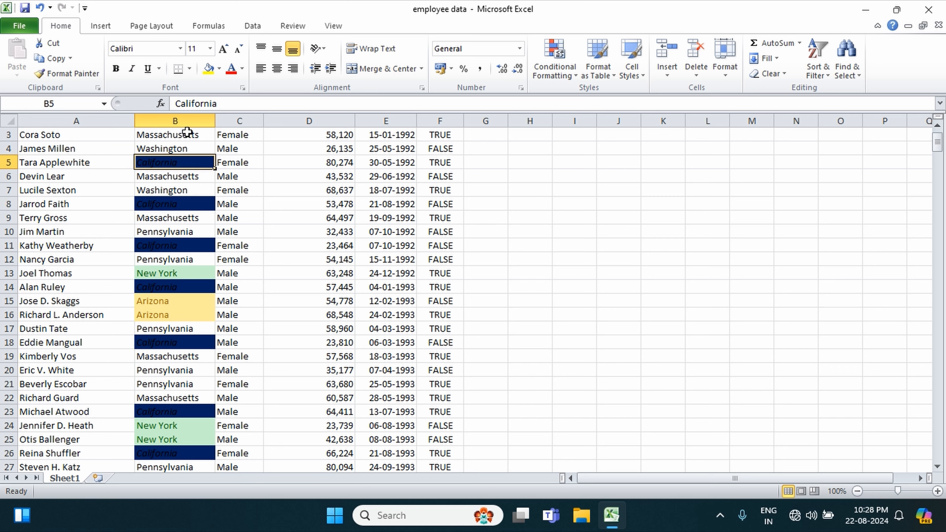
pyautogui.click(185, 120)
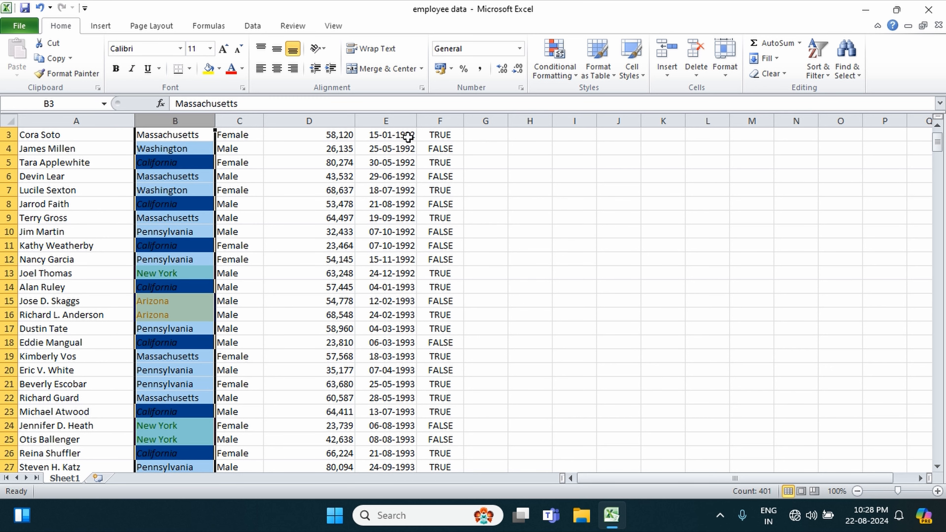
pyautogui.click(564, 75)
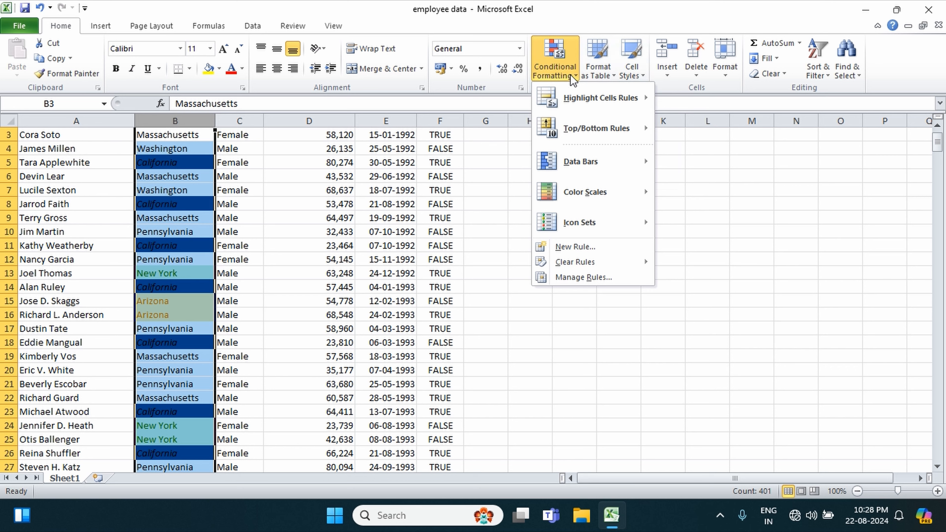
pyautogui.moveTo(605, 100)
pyautogui.click(311, 122)
# - Start a Greater Than highlight rule on the entire Salary column with 50000 as the threshold
pyautogui.click(312, 120)
pyautogui.click(565, 79)
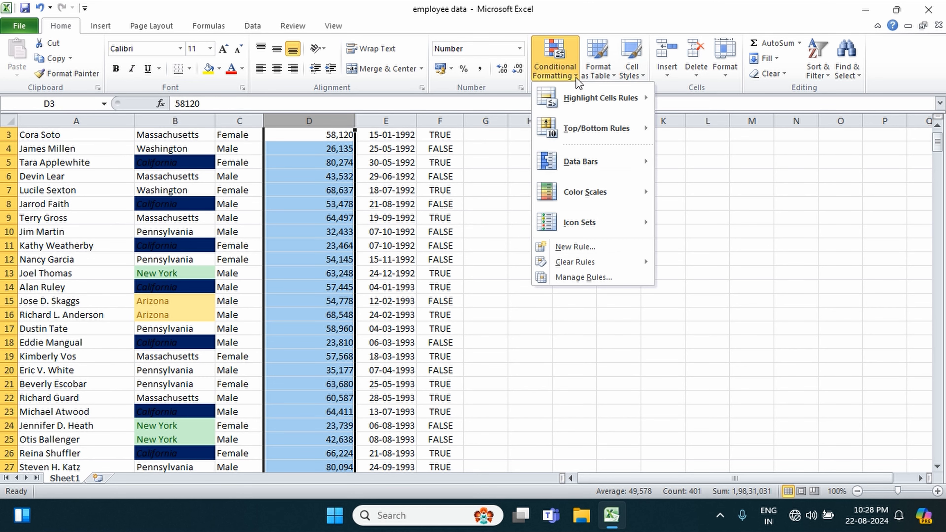
pyautogui.moveTo(626, 99)
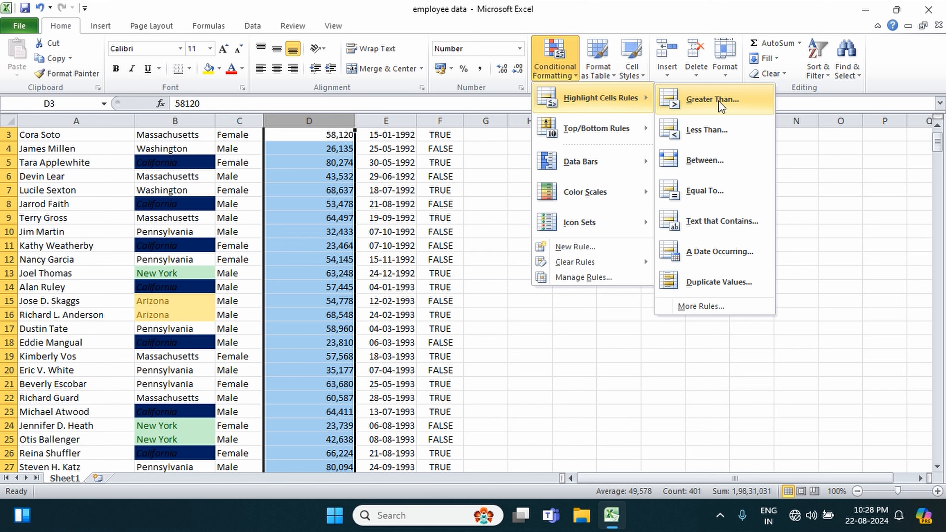
pyautogui.click(712, 99)
pyautogui.click(532, 306)
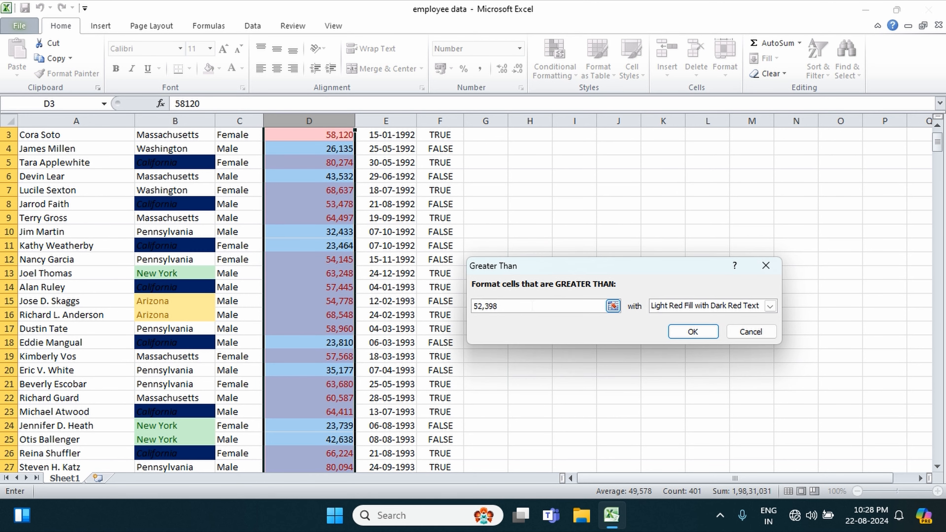
pyautogui.press('BackSpace')
pyautogui.press('BackSpace')
pyautogui.press('BackSpace')
pyautogui.press('BackSpace')
pyautogui.press('BackSpace')
pyautogui.press('BackSpace')
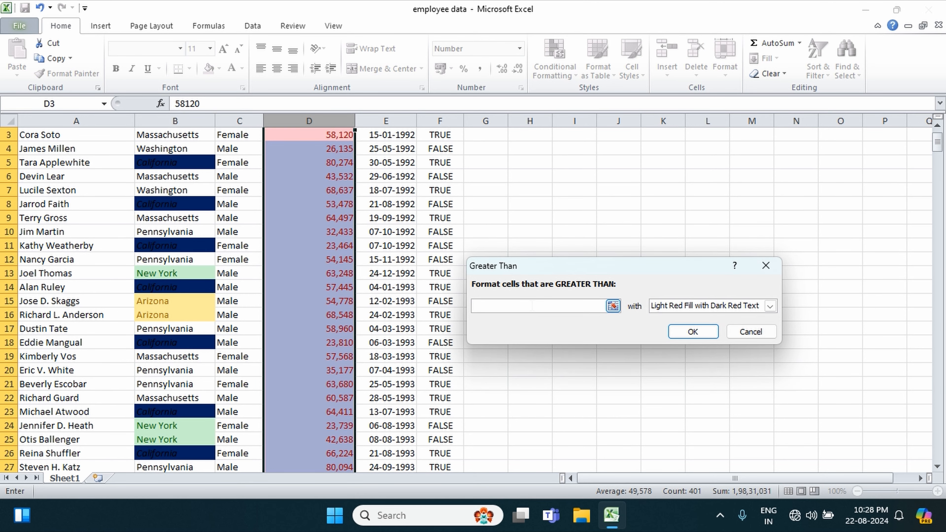
pyautogui.write('50000')
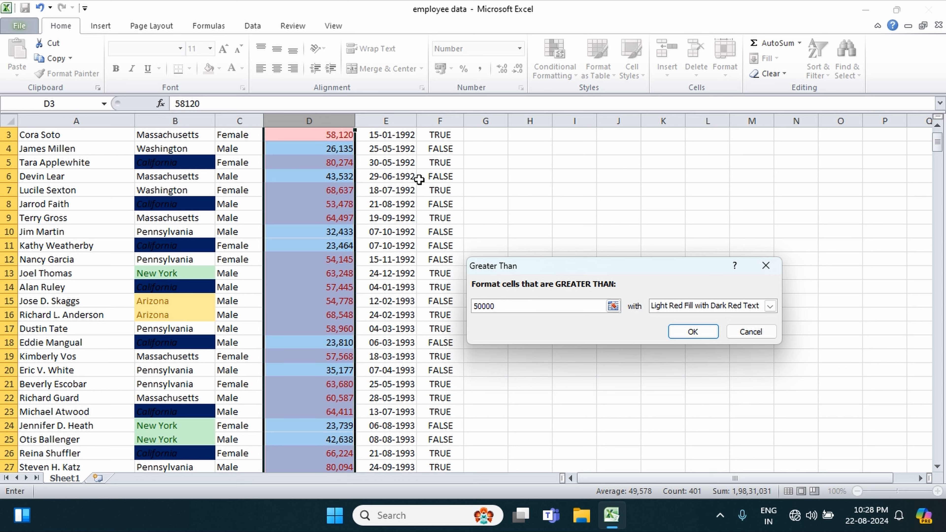
# - Give the Greater Than rule a custom format with a green fill and italic font
pyautogui.click(770, 305)
pyautogui.click(679, 373)
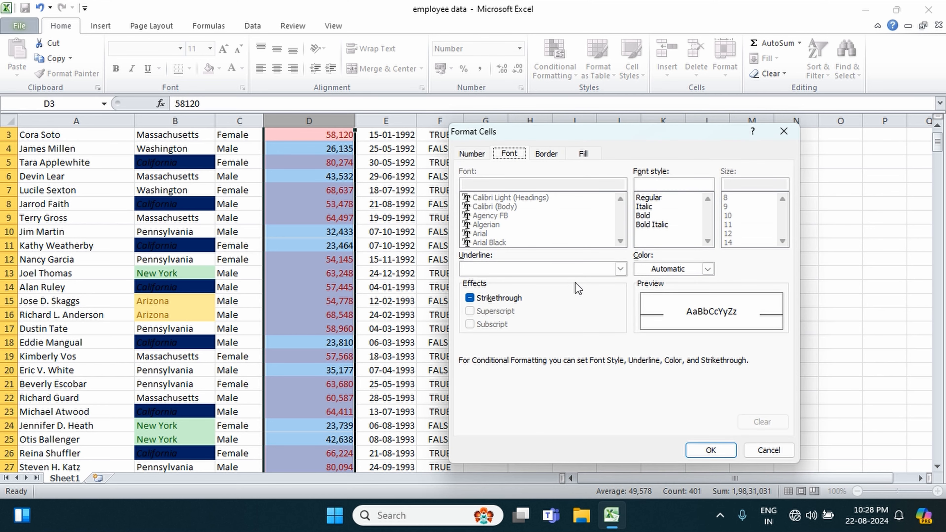
pyautogui.click(584, 154)
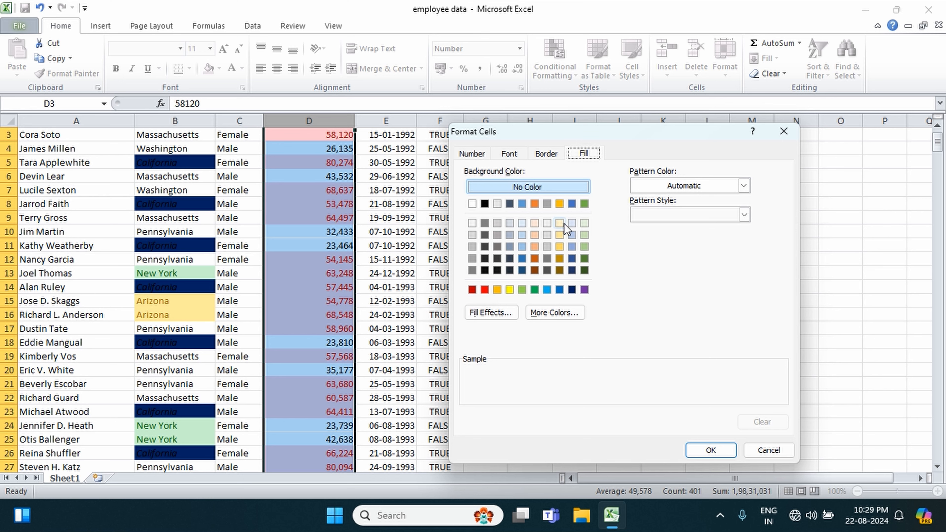
pyautogui.click(535, 290)
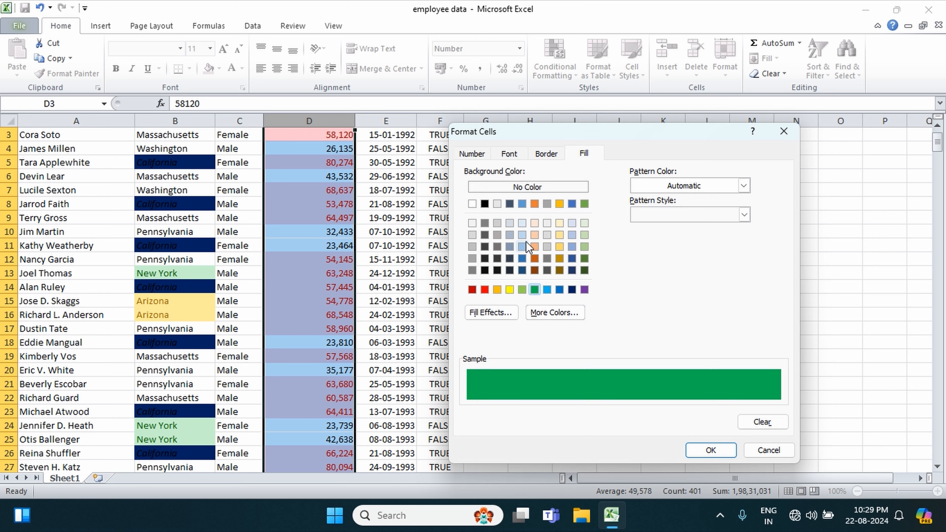
pyautogui.click(513, 158)
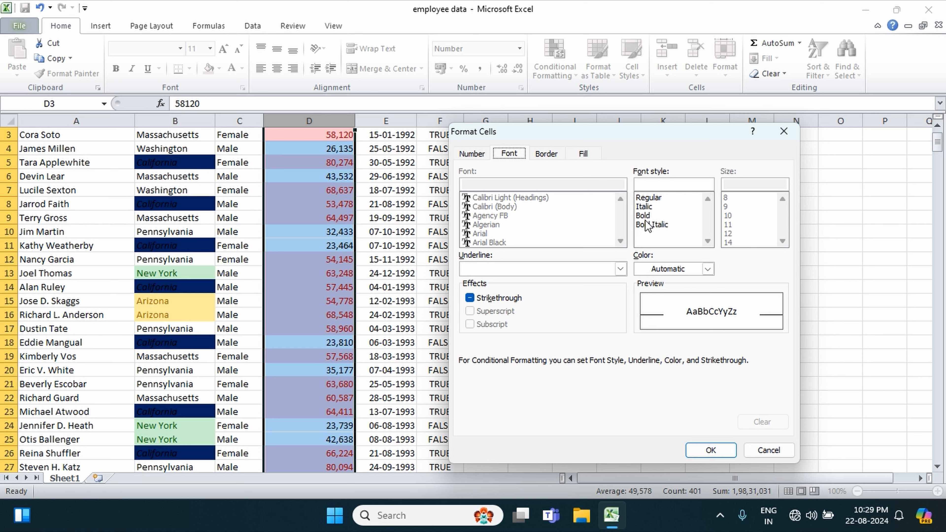
pyautogui.click(651, 207)
pyautogui.click(711, 450)
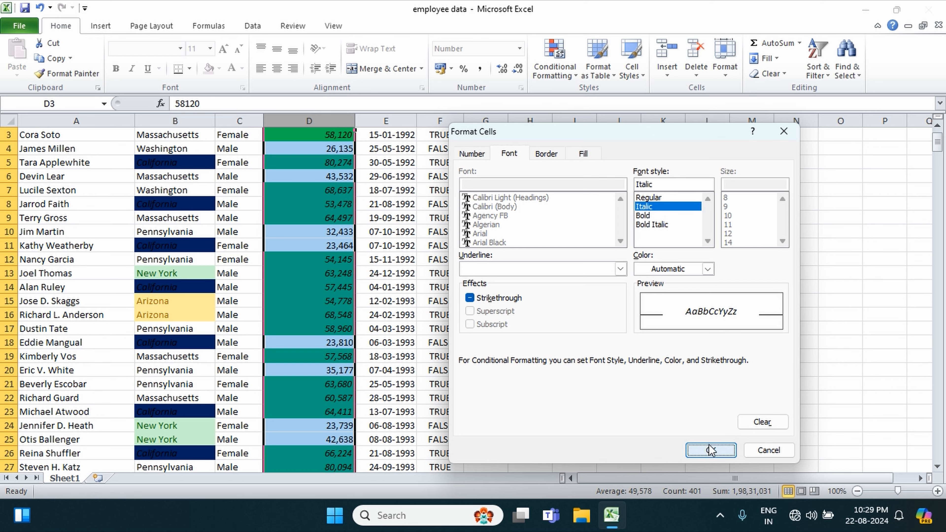